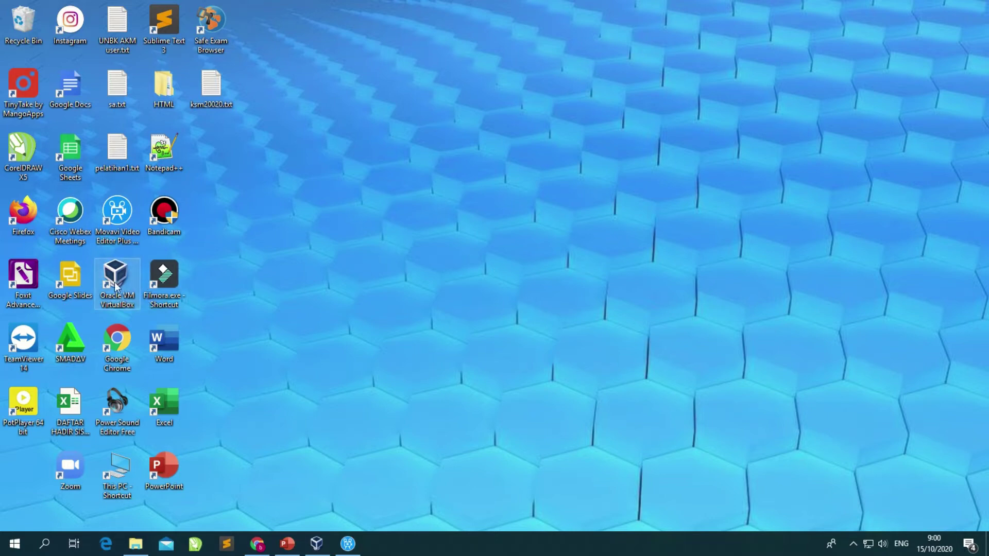
Check the VDIAKG.zip archive in the Downloads folder
{"action": "left_click", "coordinate": [136, 543]}
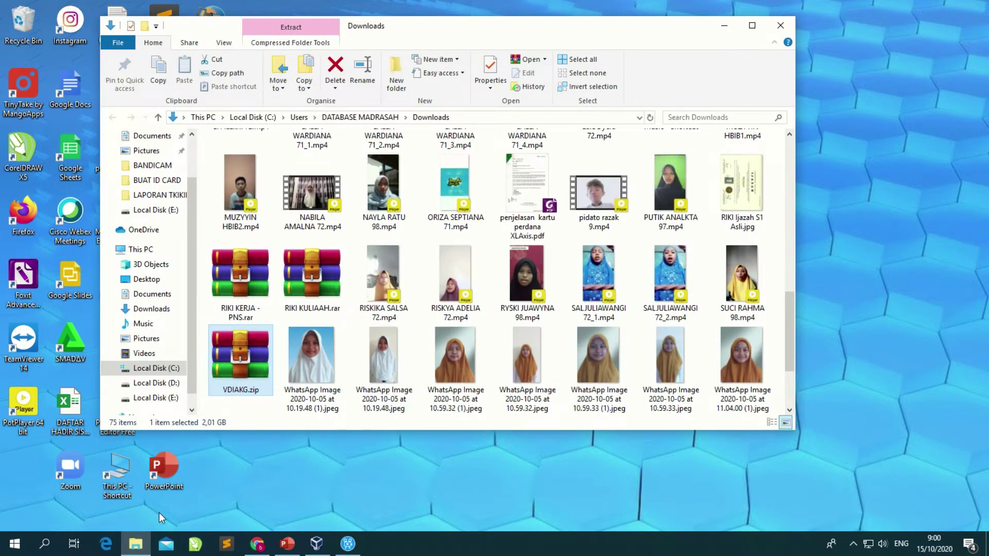
{"action": "left_click", "coordinate": [136, 543]}
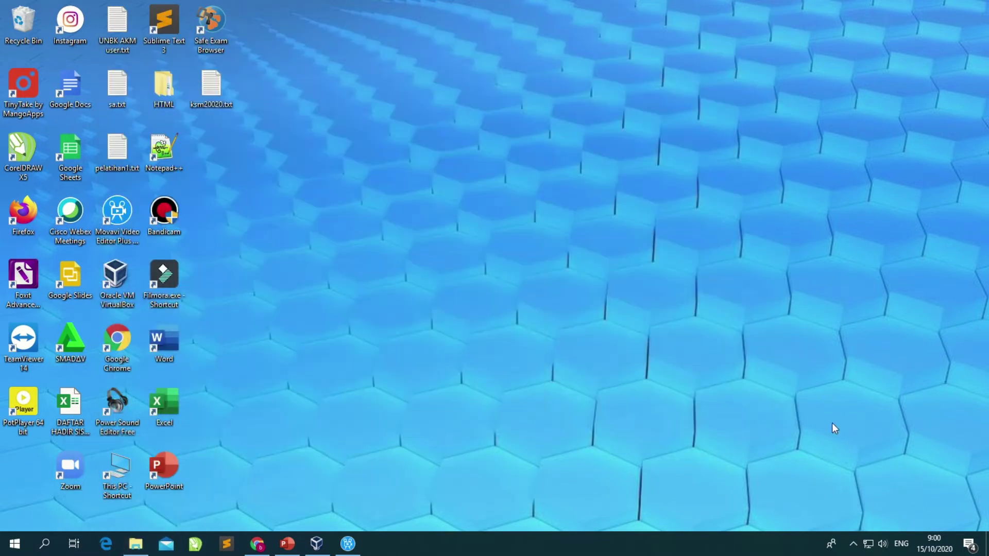
Open the Internet Protocol Version 4 properties of the Ethernet adapter from the Windows network settings
{"action": "right_click", "coordinate": [869, 545]}
{"action": "left_click", "coordinate": [868, 526]}
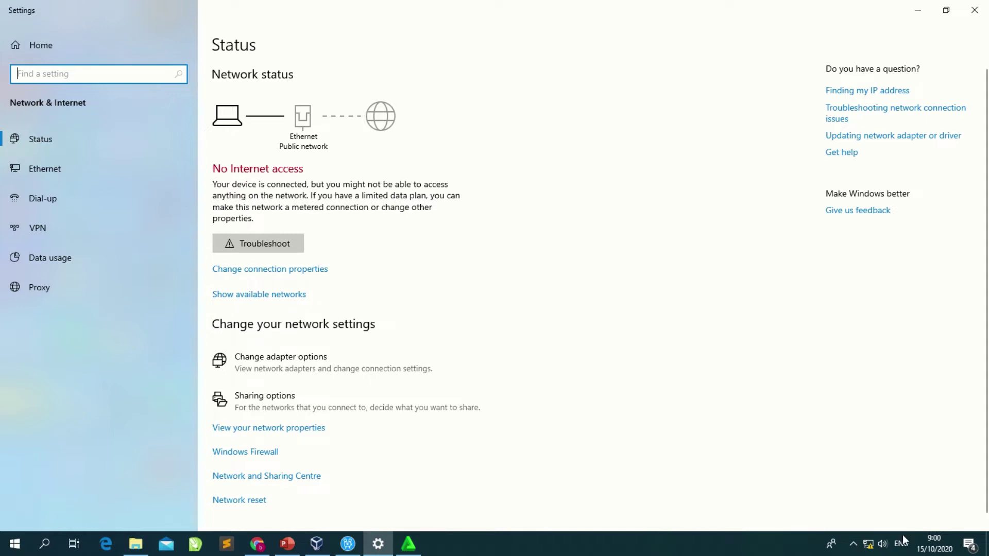
{"action": "left_click", "coordinate": [349, 365]}
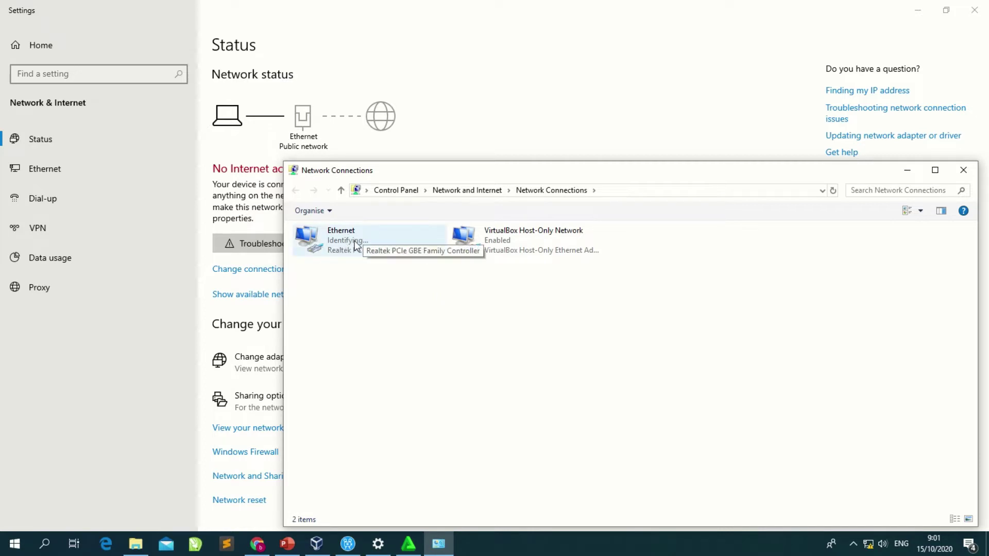
{"action": "left_click", "coordinate": [339, 240]}
{"action": "right_click", "coordinate": [339, 241]}
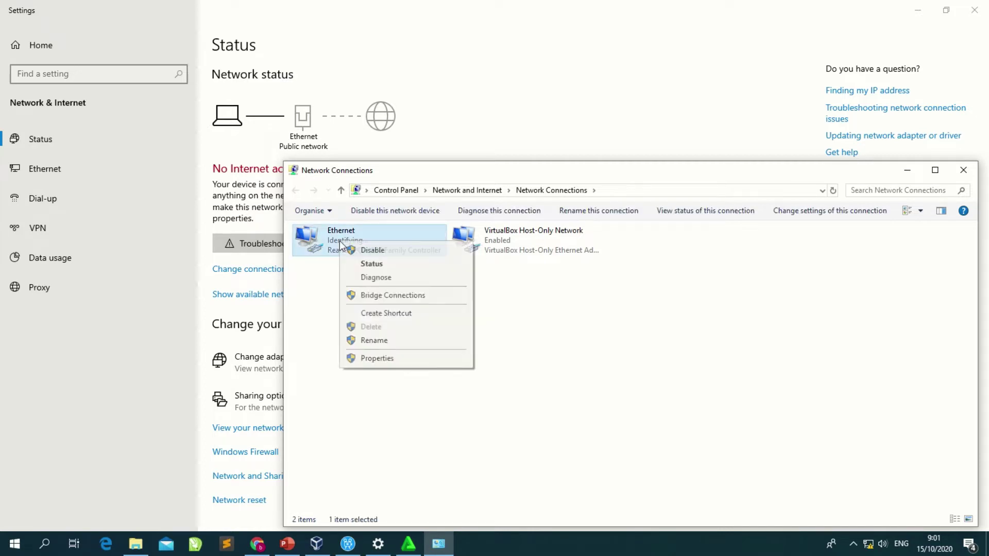
{"action": "left_click", "coordinate": [387, 363]}
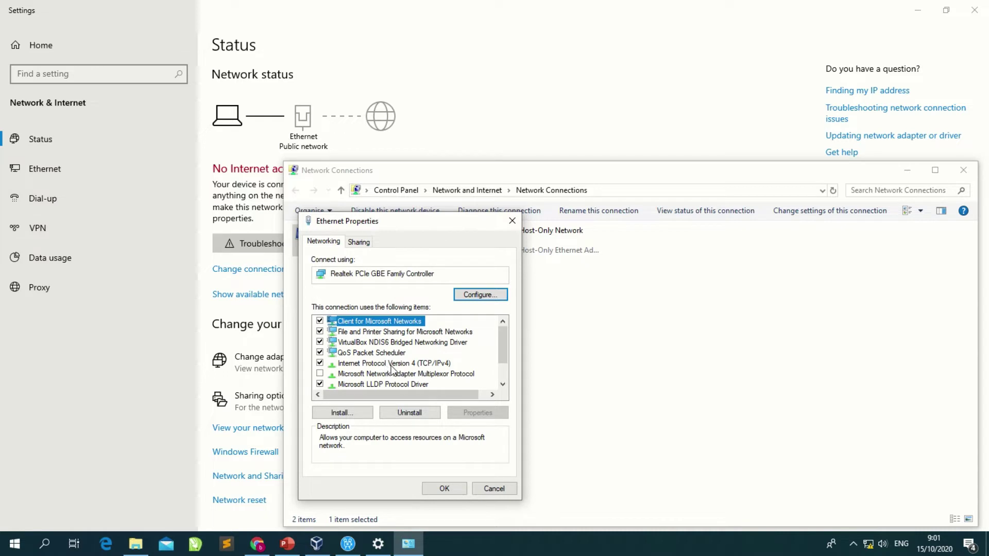
{"action": "double_click", "coordinate": [414, 365]}
Assign the Ethernet adapter the static IP address 192.168.0.199 with subnet mask 255.255.255.0 and try to apply it
{"action": "left_click", "coordinate": [410, 344]}
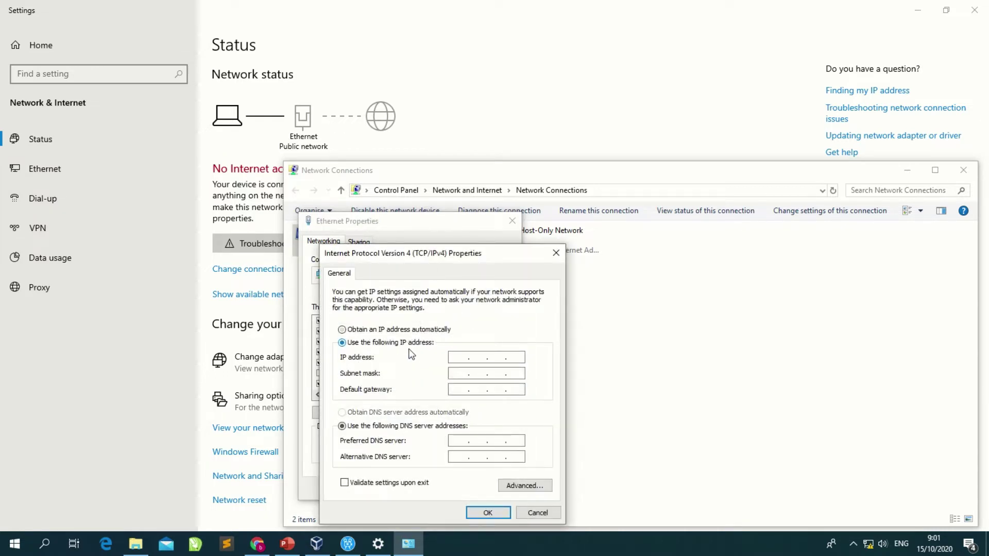
{"action": "left_click", "coordinate": [456, 357]}
{"action": "type", "text": "192 . 168 . 0 . 199"}
{"action": "left_click_drag", "start_coordinate": [453, 358], "coordinate": [499, 357]}
{"action": "left_click_drag", "start_coordinate": [510, 357], "coordinate": [532, 359]}
{"action": "left_click", "coordinate": [502, 374]}
{"action": "left_click", "coordinate": [491, 511]}
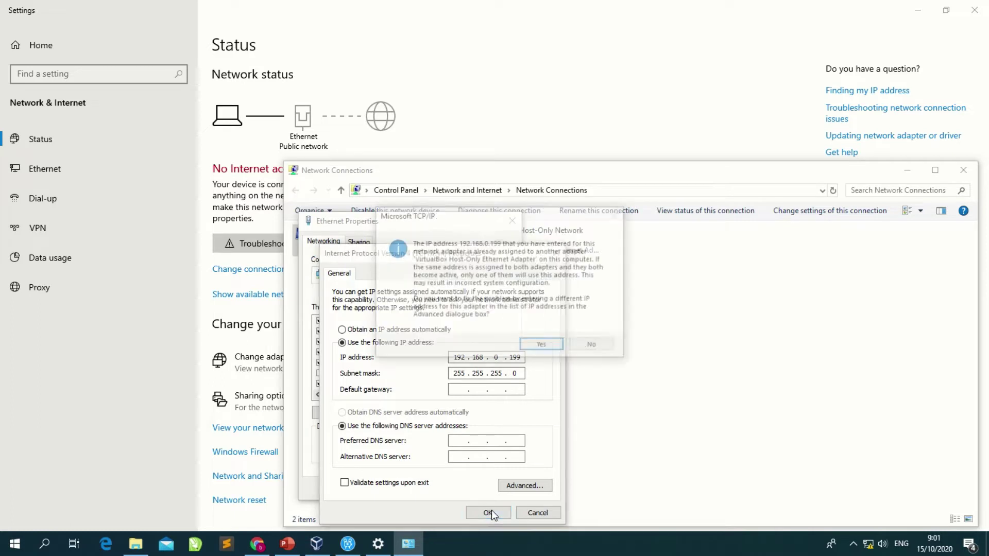
{"action": "left_click", "coordinate": [538, 346]}
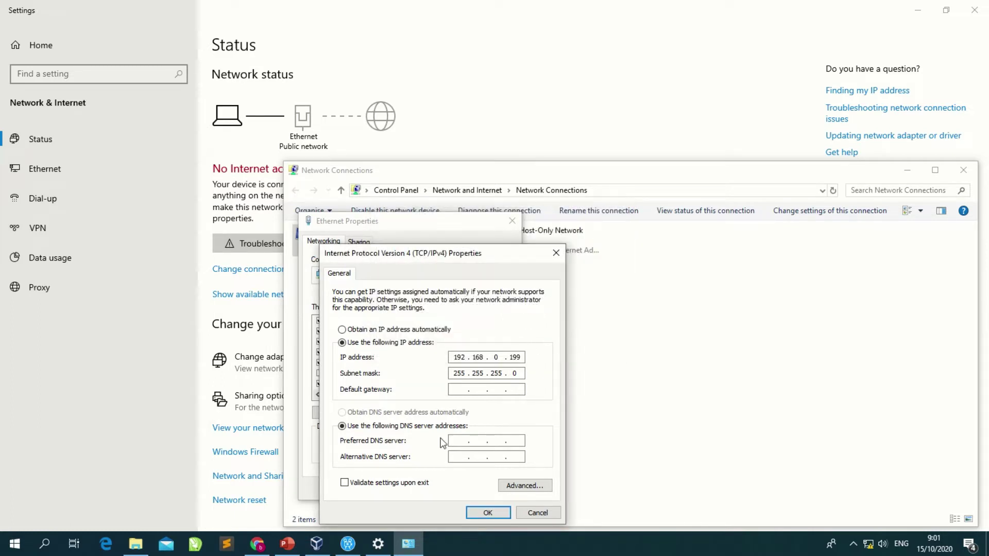
{"action": "left_click", "coordinate": [488, 513]}
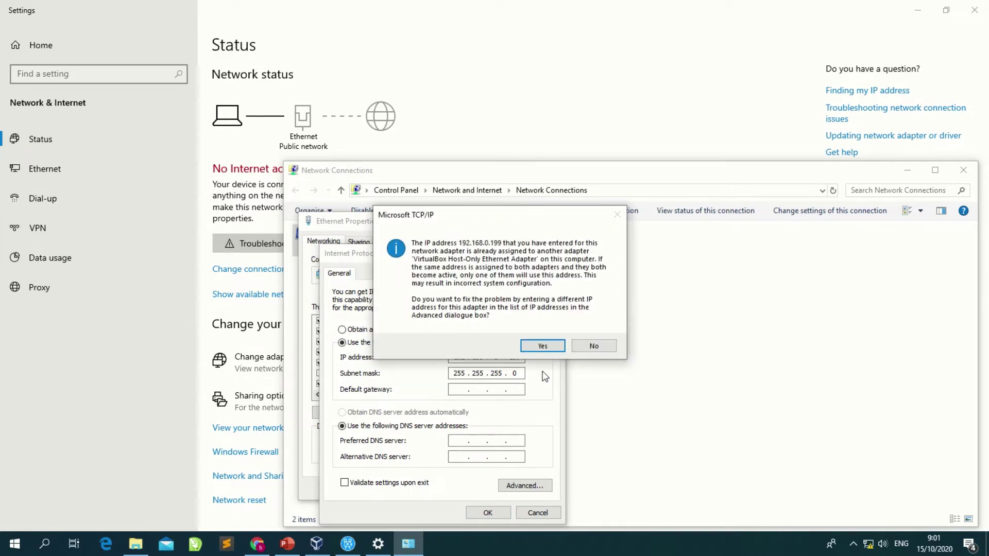
{"action": "left_click", "coordinate": [594, 346]}
Set the Ethernet adapter's IP address to 192.168.0.187, apply it, and put the network windows away
{"action": "double_click", "coordinate": [443, 364]}
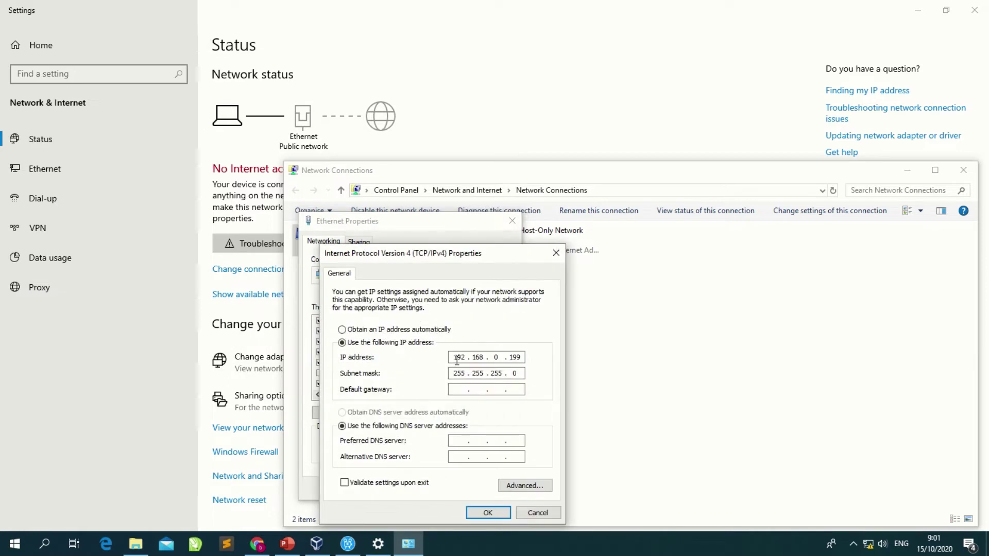
{"action": "double_click", "coordinate": [511, 358]}
{"action": "type", "text": "187"}
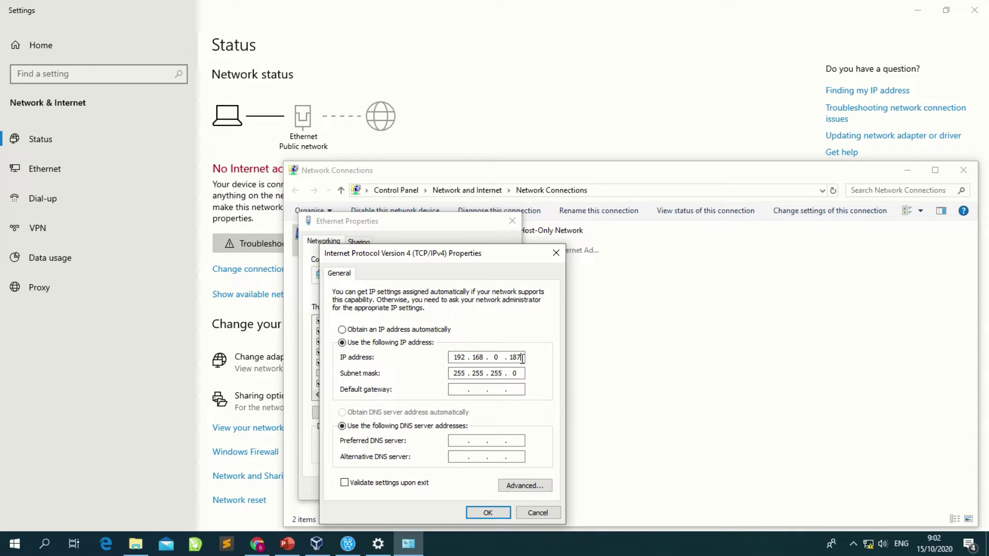
{"action": "left_click", "coordinate": [503, 512]}
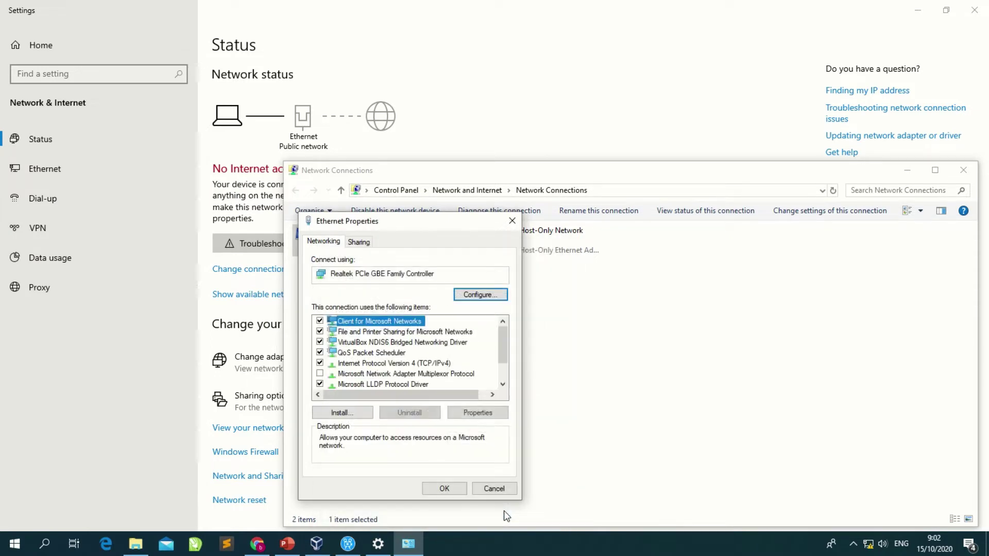
{"action": "left_click", "coordinate": [444, 489]}
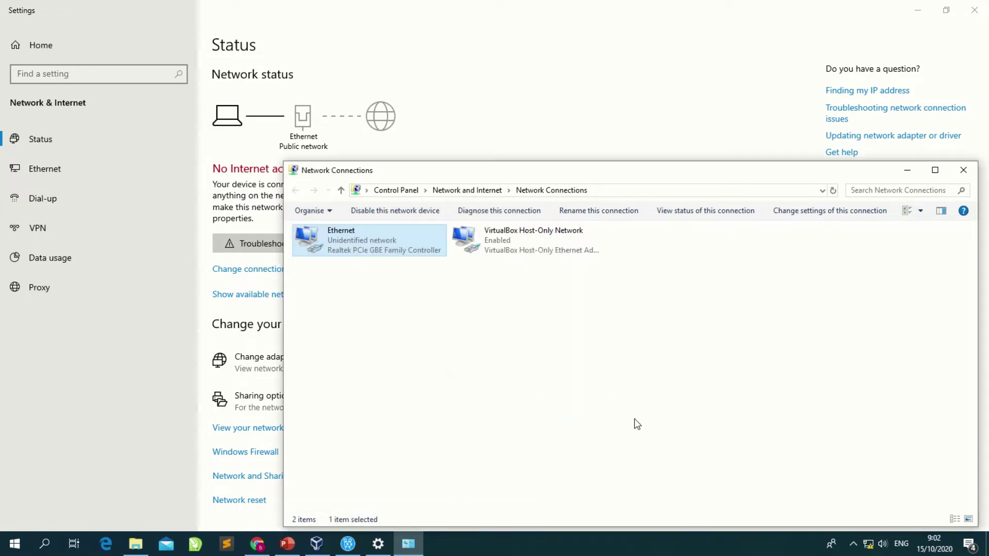
{"action": "left_click", "coordinate": [964, 170]}
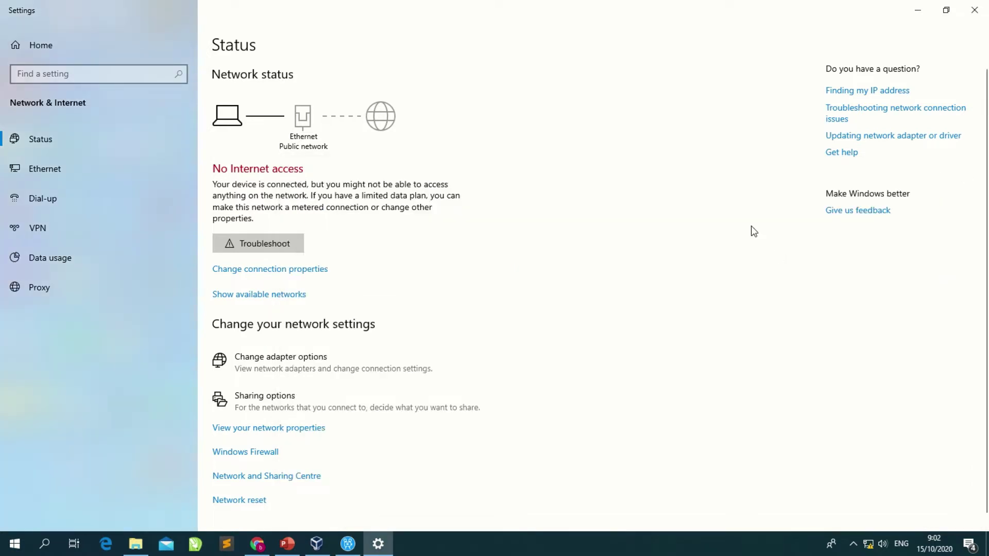
{"action": "left_click", "coordinate": [918, 10]}
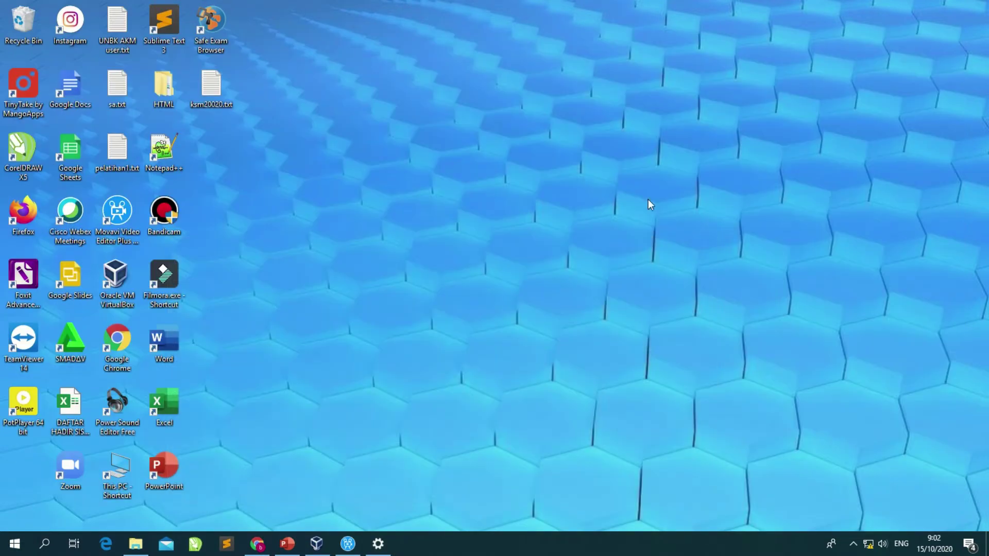
{"action": "right_click", "coordinate": [534, 278]}
{"action": "left_click", "coordinate": [565, 310]}
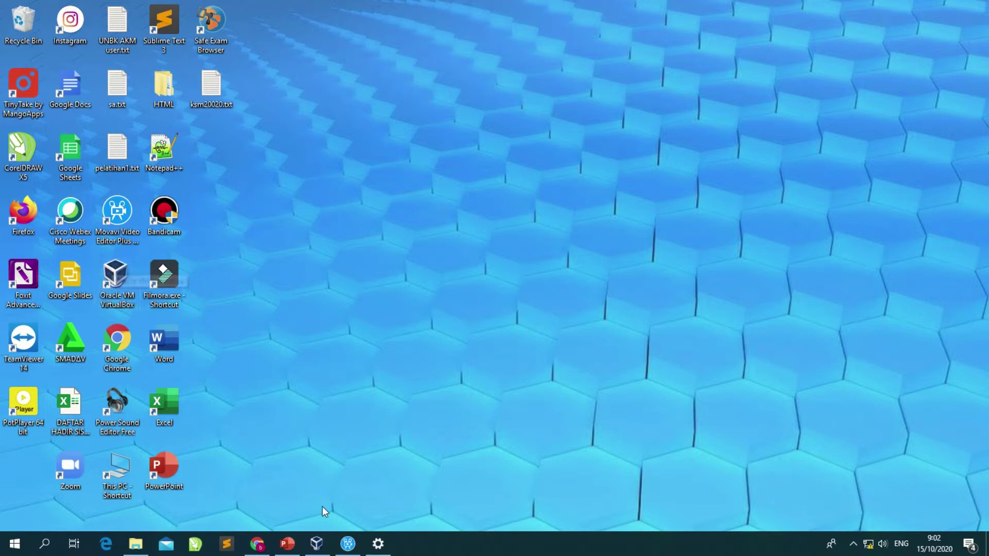
Switch to VirtualBox and start creating a virtual machine with type Linux and version Debian (64-bit)
{"action": "left_click", "coordinate": [317, 544]}
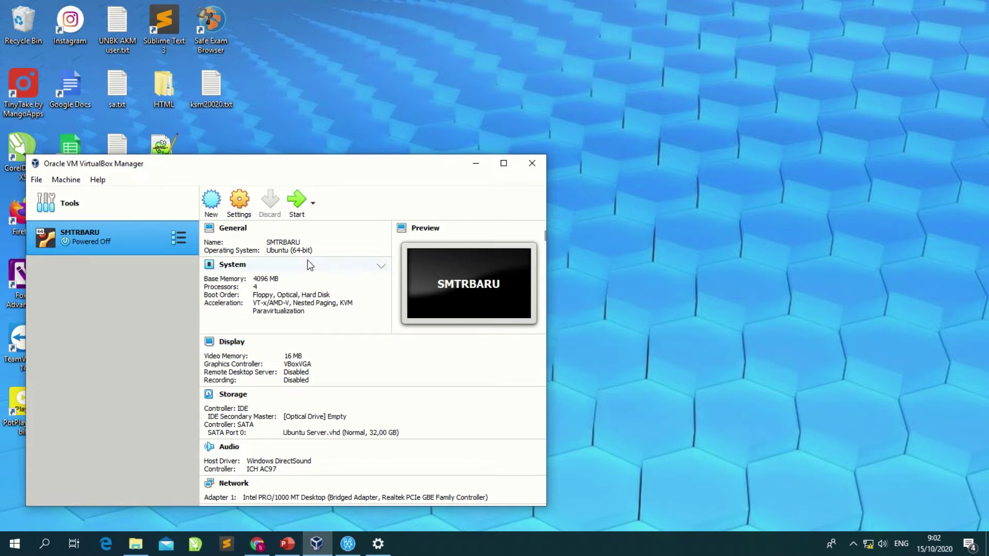
{"action": "left_click_drag", "start_coordinate": [374, 162], "coordinate": [552, 116]}
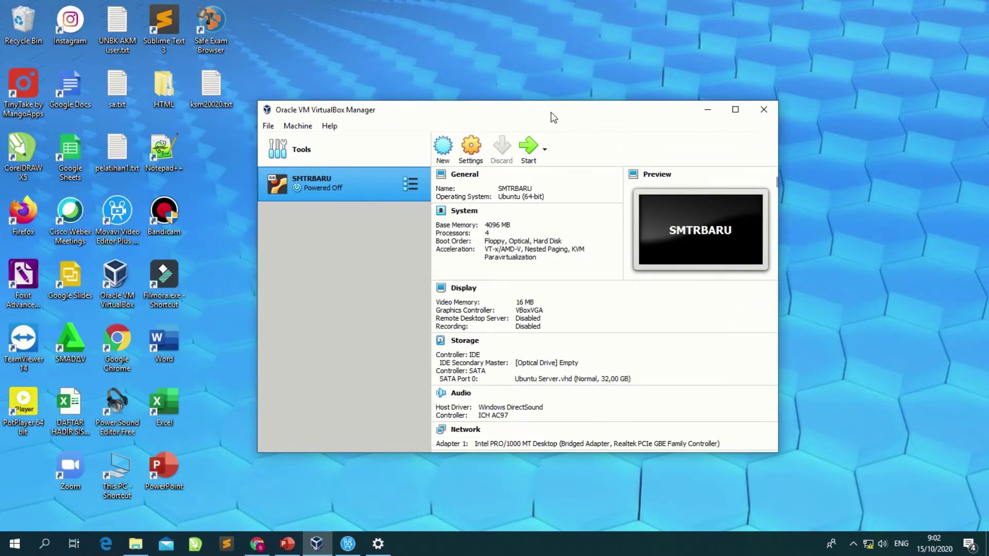
{"action": "left_click", "coordinate": [444, 154]}
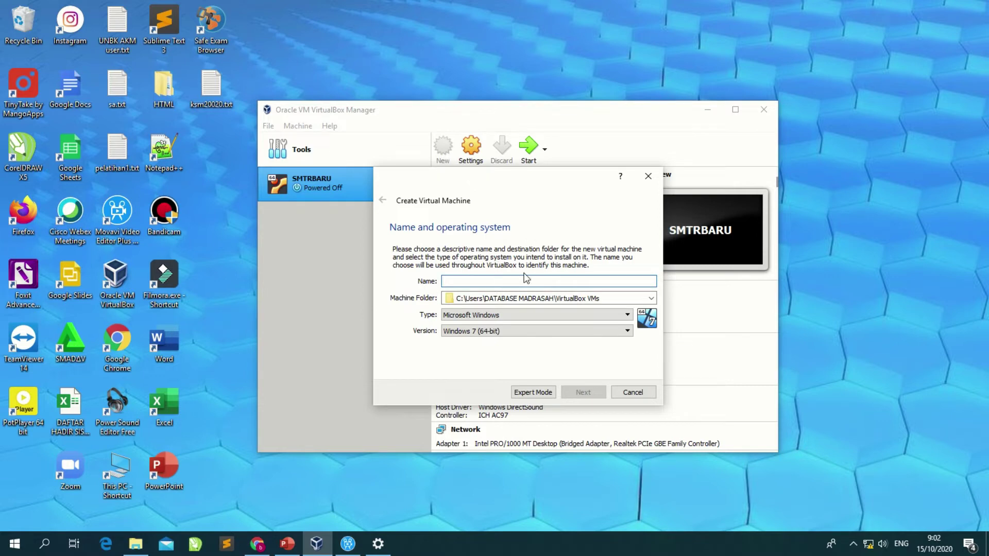
{"action": "left_click", "coordinate": [573, 318]}
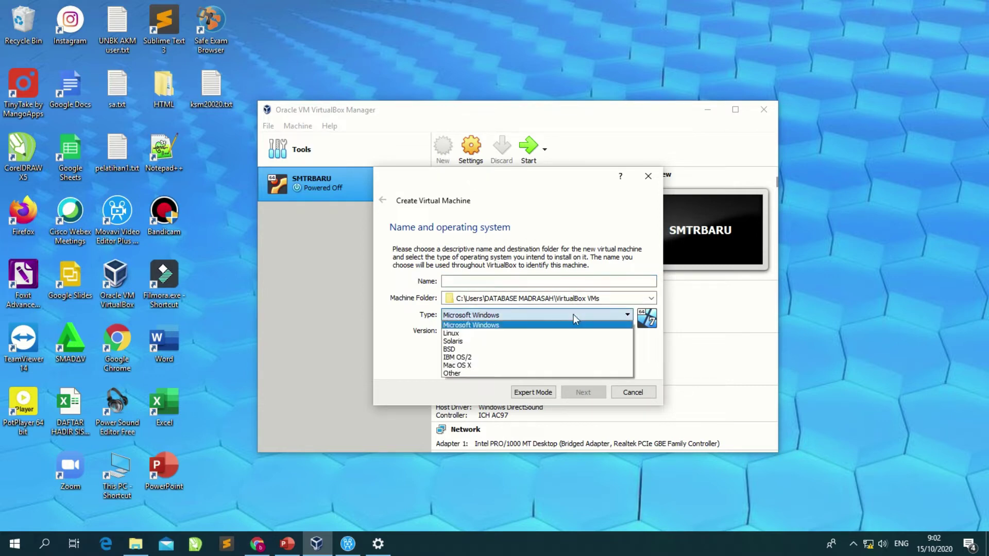
{"action": "left_click", "coordinate": [493, 334]}
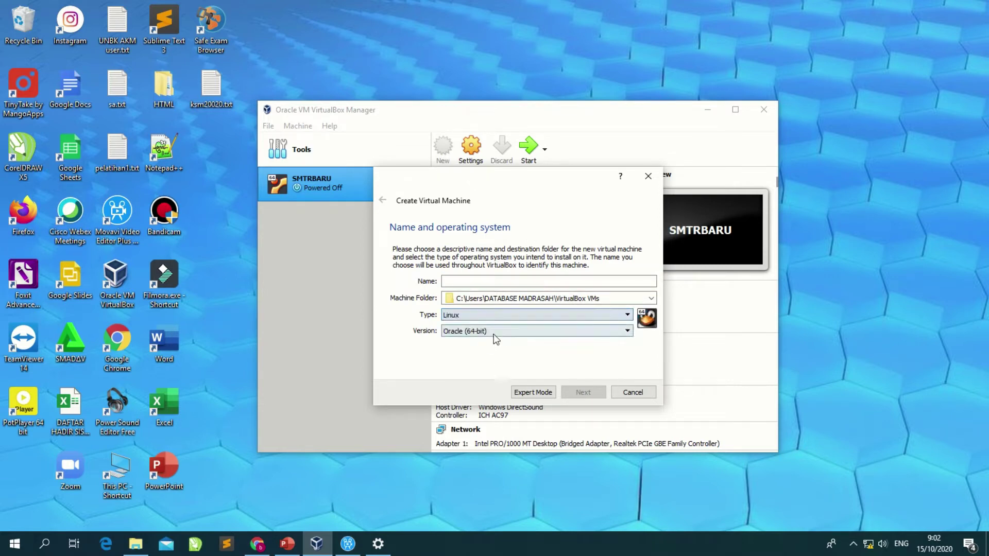
{"action": "left_click", "coordinate": [510, 332]}
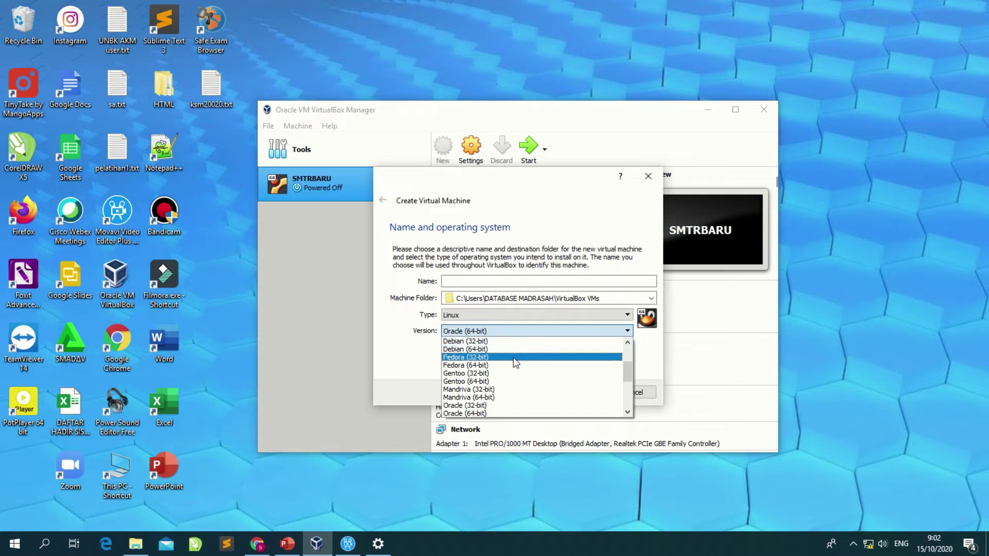
{"action": "scroll", "coordinate": [516, 364], "scroll_direction": "down", "scroll_amount": 2}
{"action": "scroll", "coordinate": [513, 358], "scroll_direction": "down", "scroll_amount": 3}
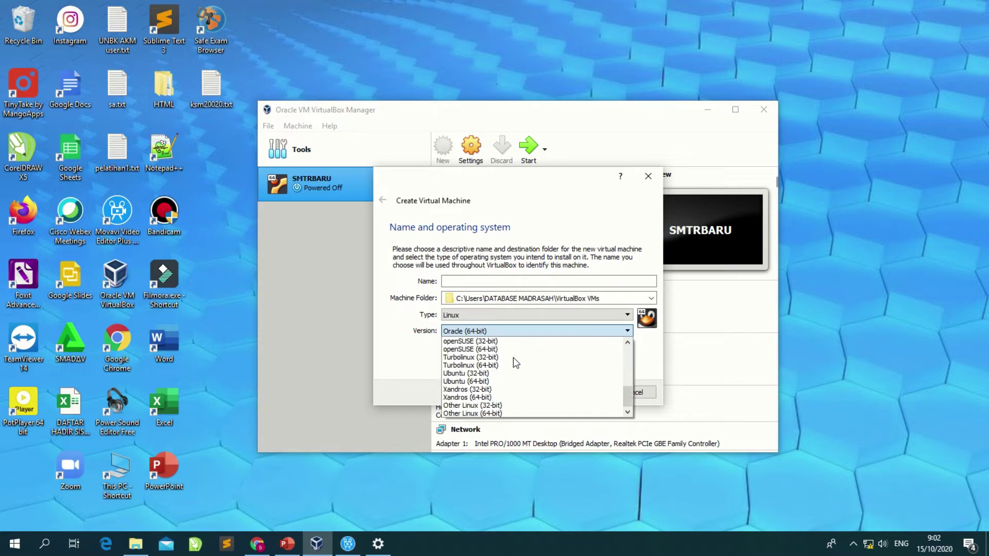
{"action": "scroll", "coordinate": [506, 361], "scroll_direction": "up", "scroll_amount": 5}
{"action": "scroll", "coordinate": [512, 341], "scroll_direction": "up", "scroll_amount": 3}
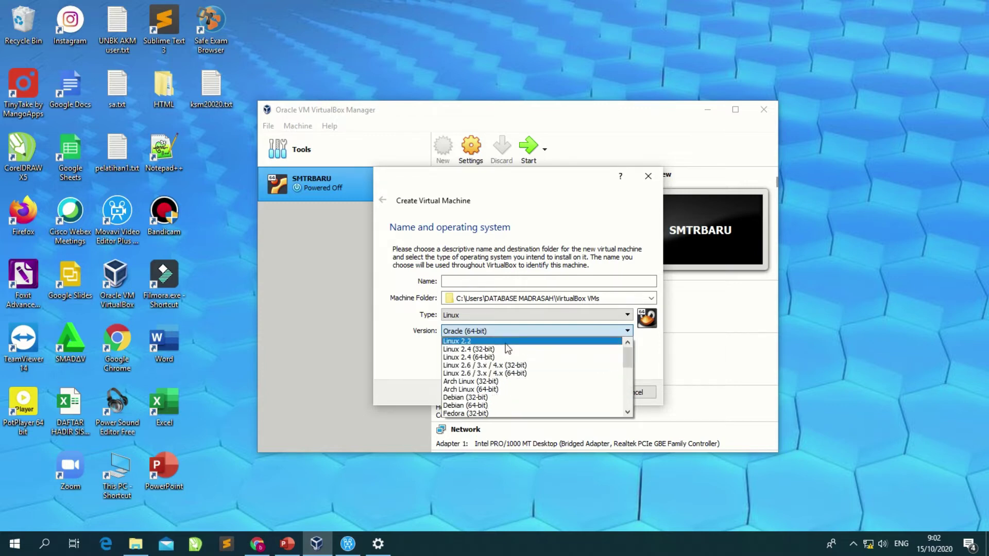
{"action": "left_click", "coordinate": [479, 405]}
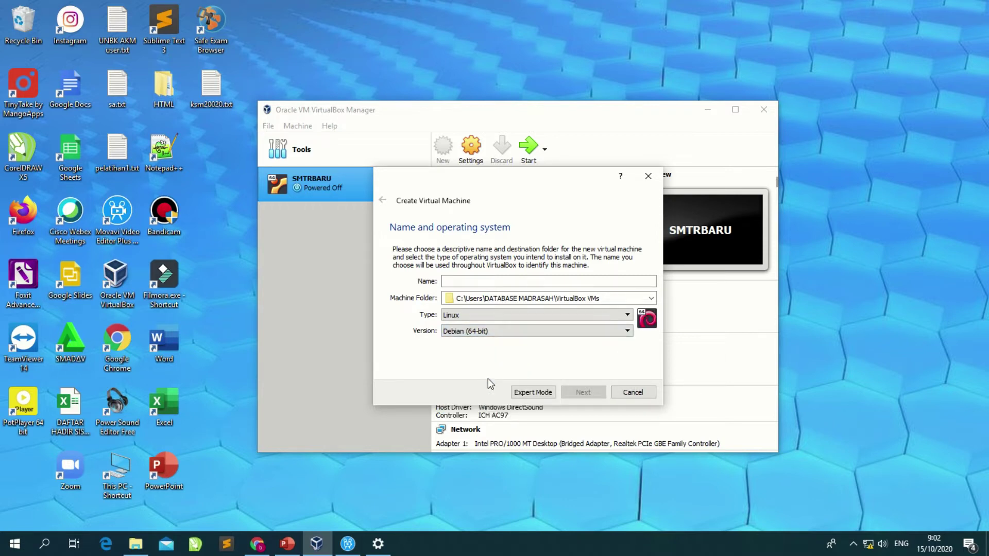
Name the new virtual machine AKG2020 and raise its memory size to about half of the 8192 MB maximum
{"action": "left_click", "coordinate": [473, 278]}
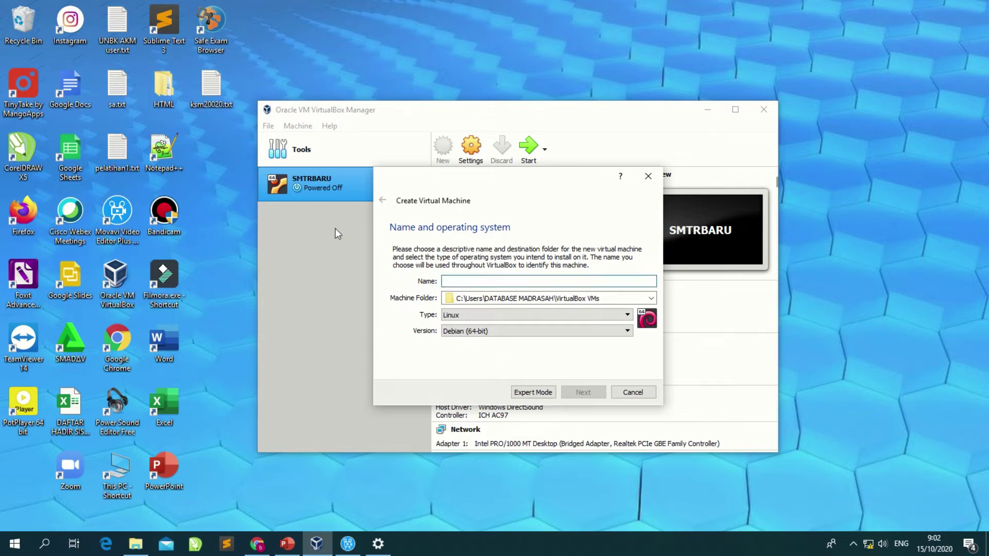
{"action": "type", "text": "AKG-"}
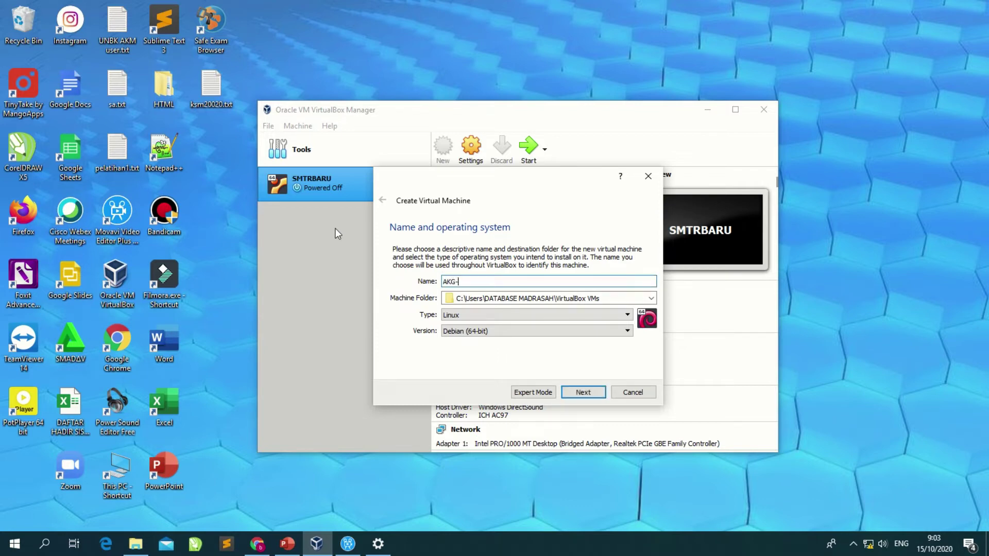
{"action": "key", "text": "BackSpace"}
{"action": "type", "text": "2020"}
{"action": "left_click", "coordinate": [584, 392]}
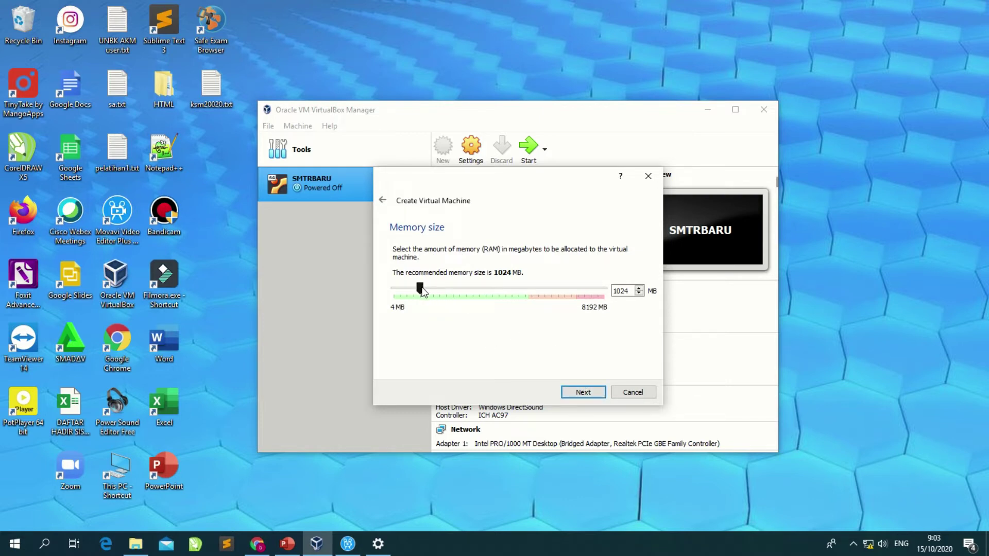
{"action": "left_click_drag", "start_coordinate": [423, 287], "coordinate": [498, 285]}
{"action": "left_click", "coordinate": [584, 393]}
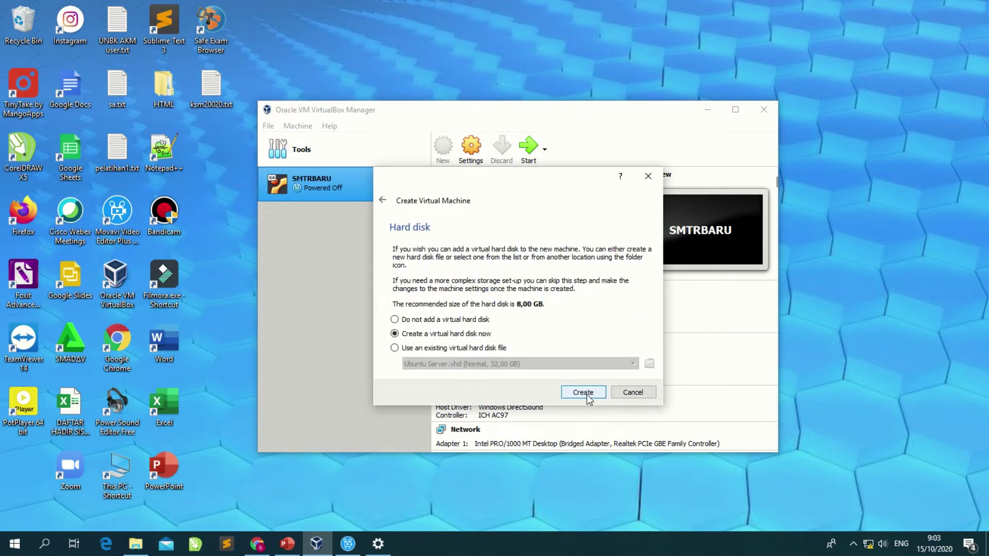
Choose to use an existing virtual hard disk and add AKG.vdi from E:\BUAT ID CARD\New folder (2)\VDI
{"action": "left_click", "coordinate": [415, 350]}
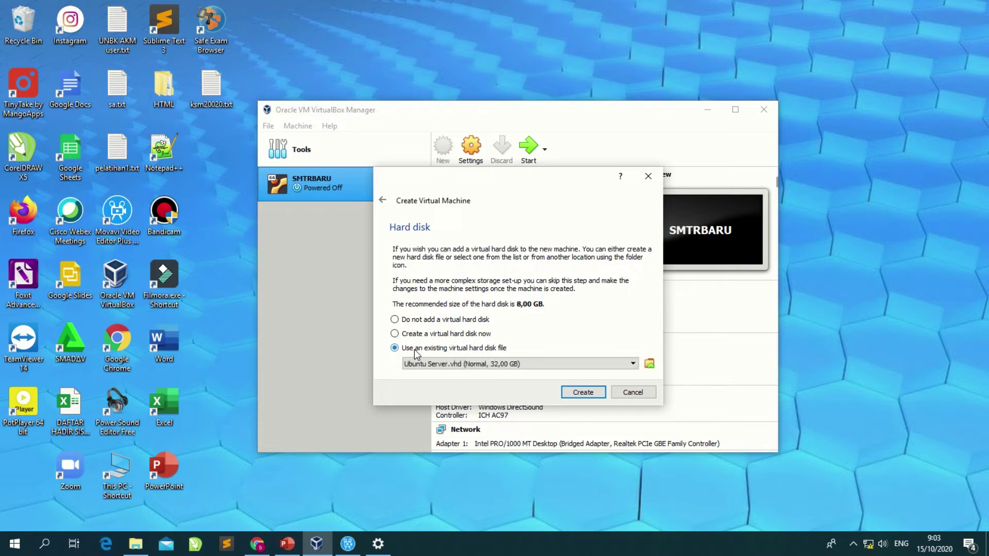
{"action": "left_click", "coordinate": [650, 364]}
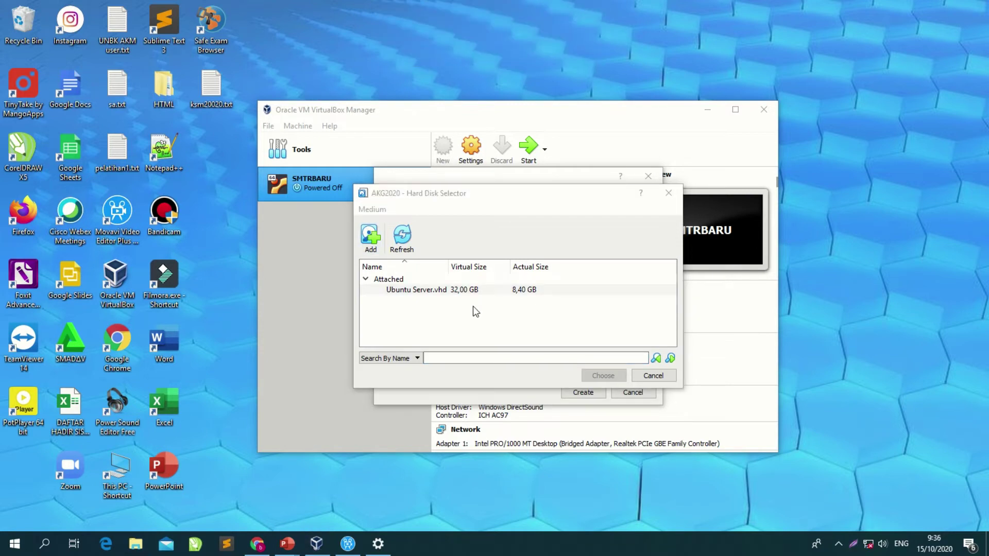
{"action": "left_click", "coordinate": [376, 245]}
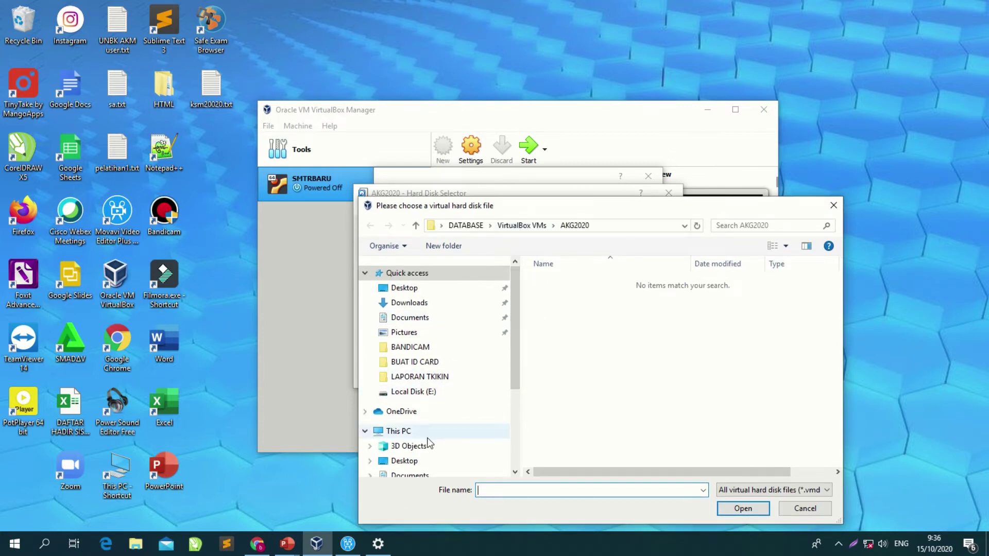
{"action": "scroll", "coordinate": [427, 447], "scroll_direction": "down", "scroll_amount": 1}
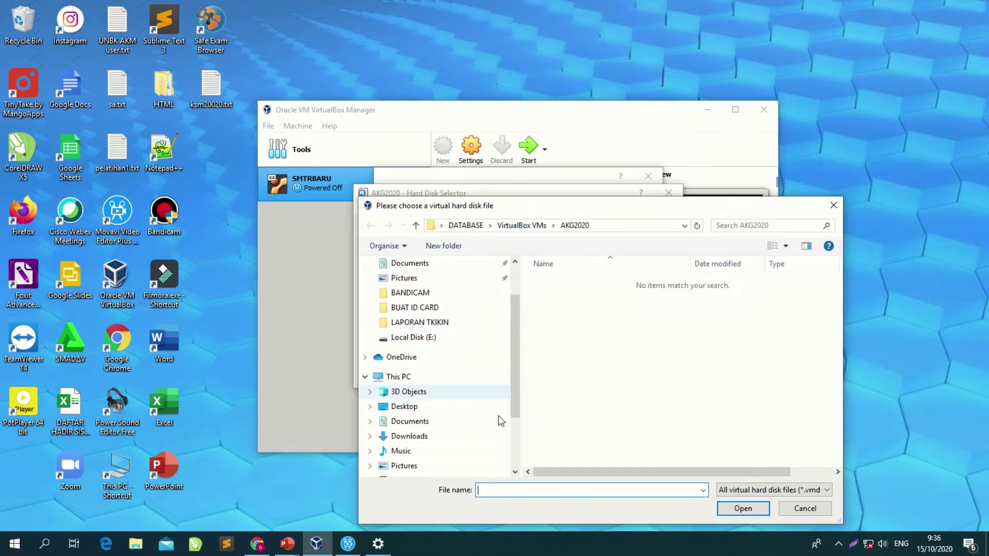
{"action": "left_click", "coordinate": [431, 338]}
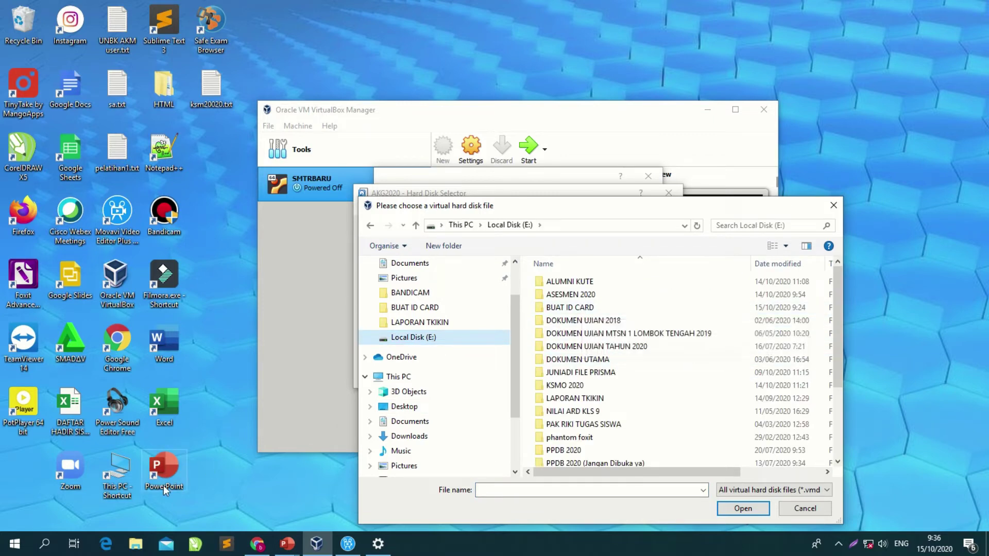
{"action": "double_click", "coordinate": [572, 308]}
{"action": "double_click", "coordinate": [720, 294]}
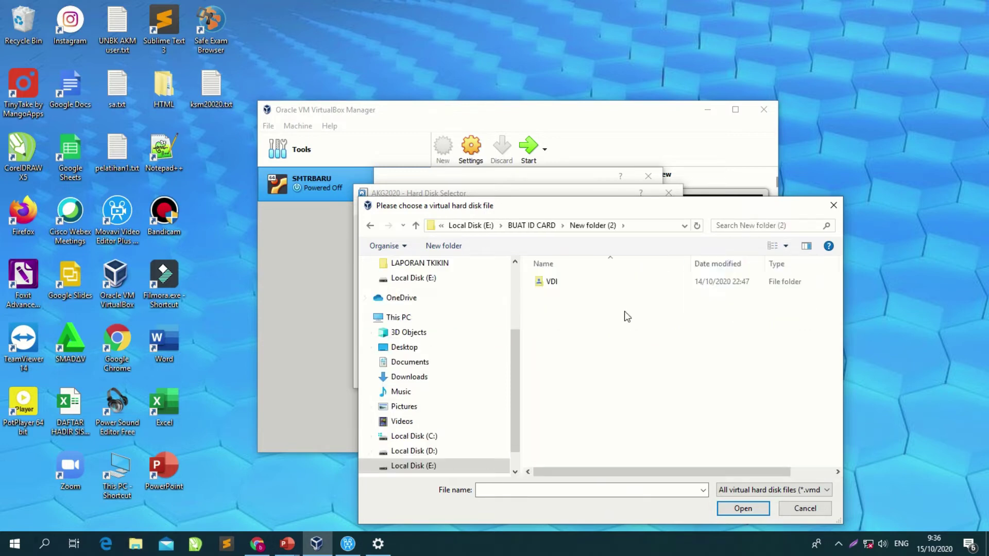
{"action": "left_click", "coordinate": [542, 287]}
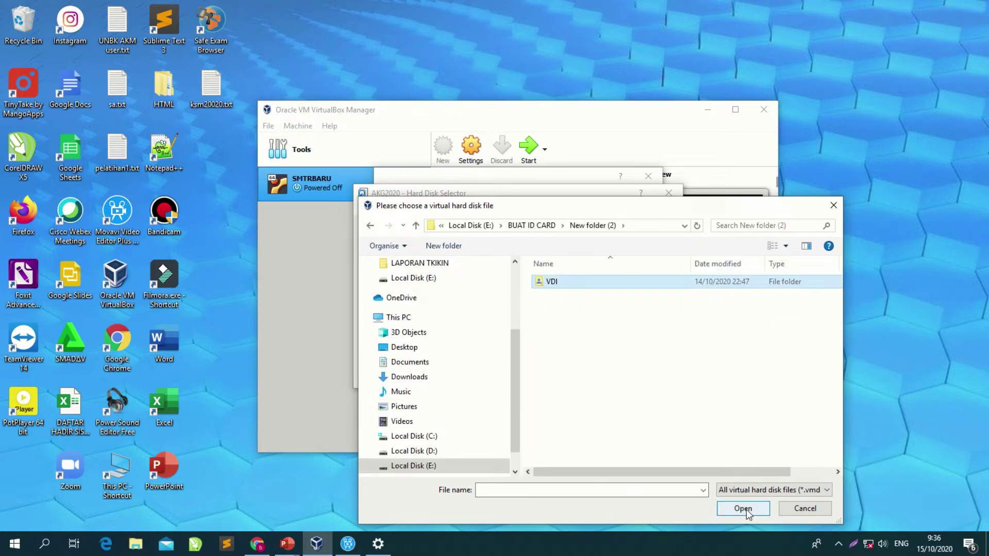
{"action": "double_click", "coordinate": [574, 283]}
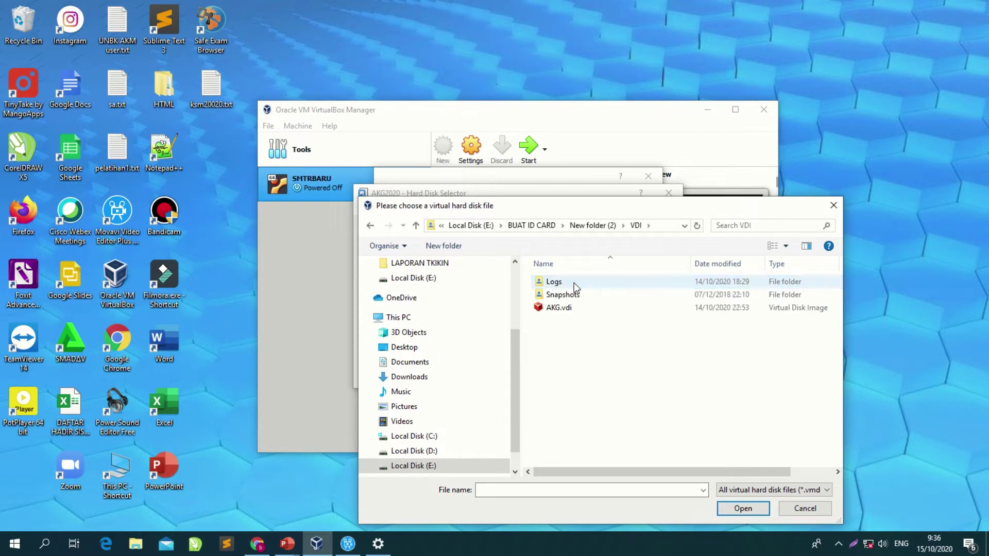
{"action": "left_click", "coordinate": [555, 308]}
{"action": "left_click", "coordinate": [737, 509]}
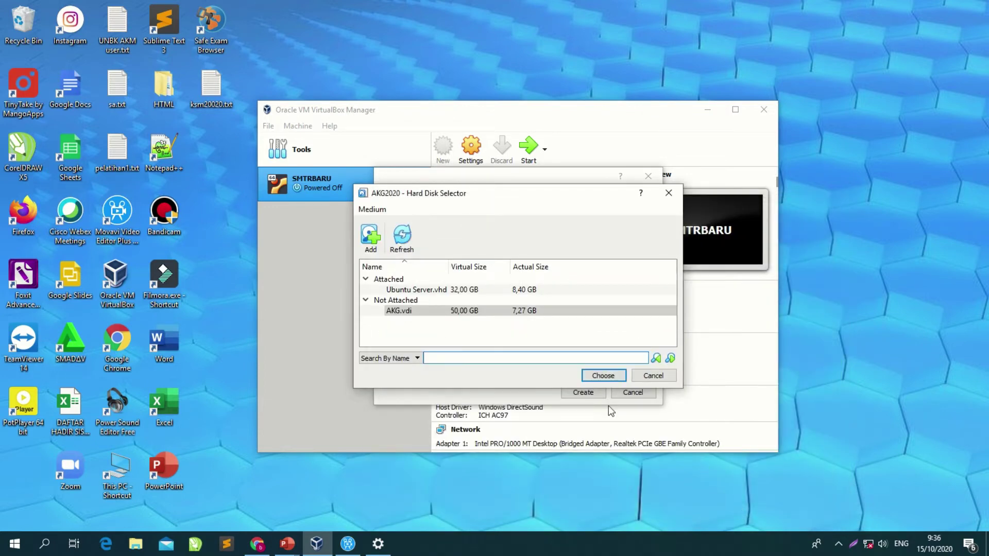
Create the virtual machine with AKG.vdi as its hard disk and open the settings of AKG2020
{"action": "left_click", "coordinate": [423, 309]}
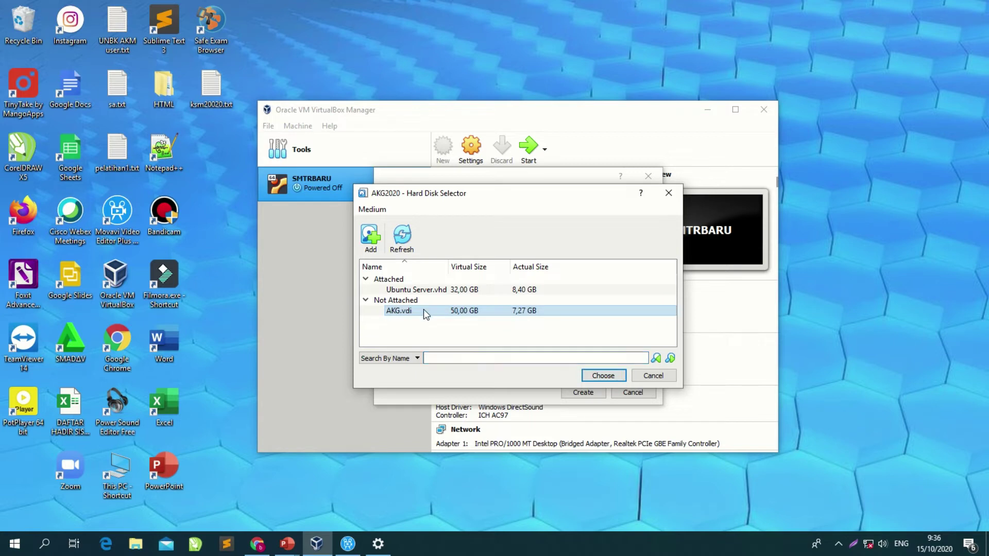
{"action": "left_click", "coordinate": [603, 377]}
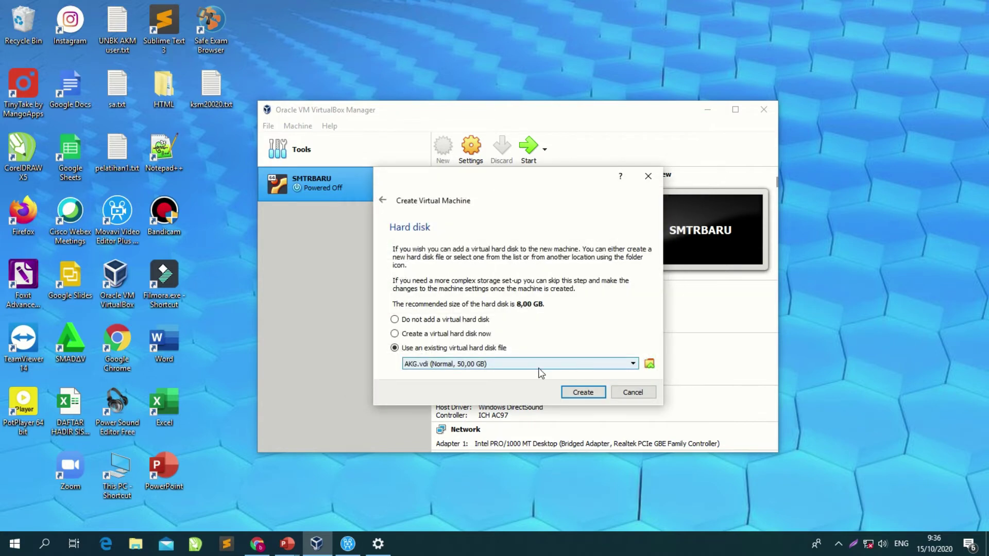
{"action": "left_click", "coordinate": [583, 393]}
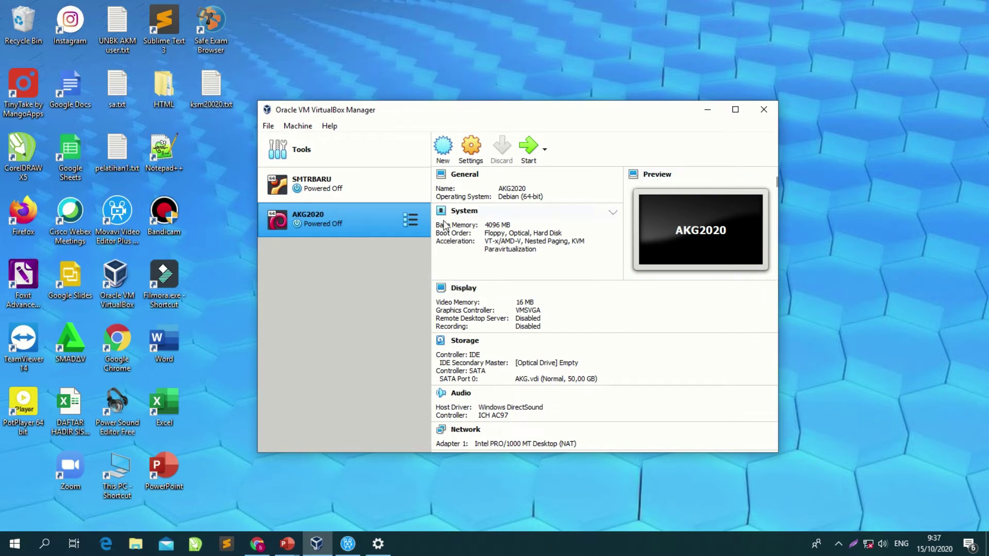
{"action": "left_click", "coordinate": [474, 153]}
Switch to the Windows network settings and open the properties of the Ethernet adapter
{"action": "right_click", "coordinate": [868, 541]}
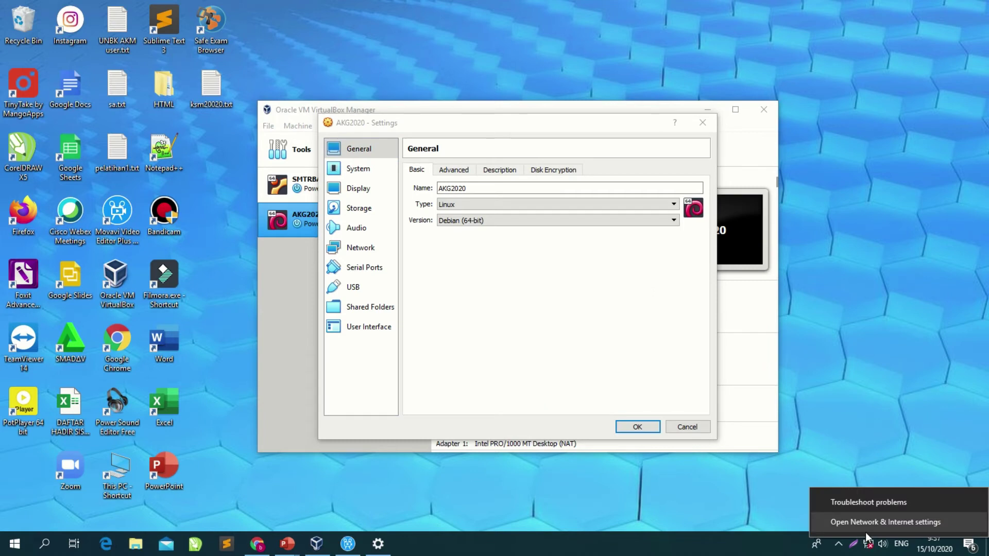
{"action": "left_click", "coordinate": [866, 532]}
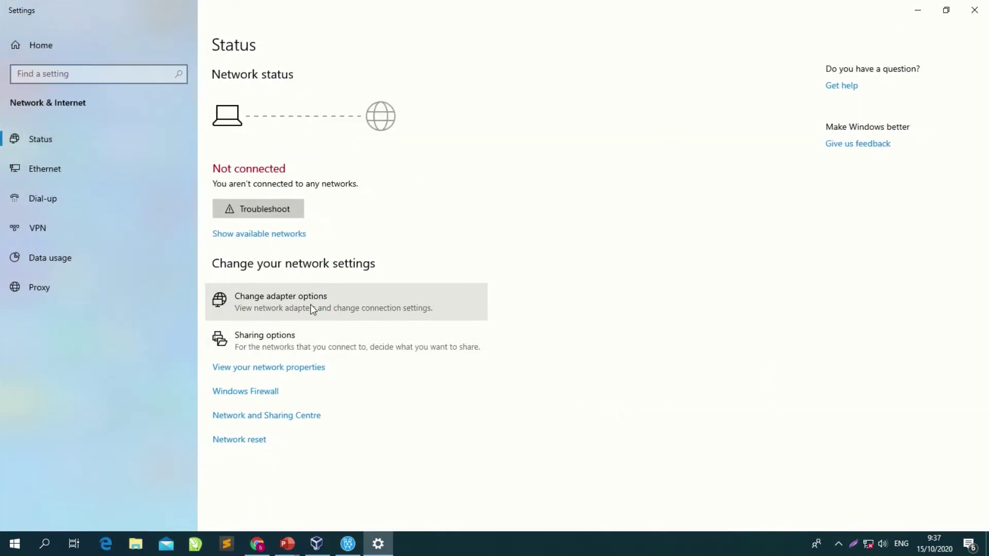
{"action": "left_click", "coordinate": [312, 313]}
{"action": "left_click", "coordinate": [356, 249]}
{"action": "right_click", "coordinate": [356, 248]}
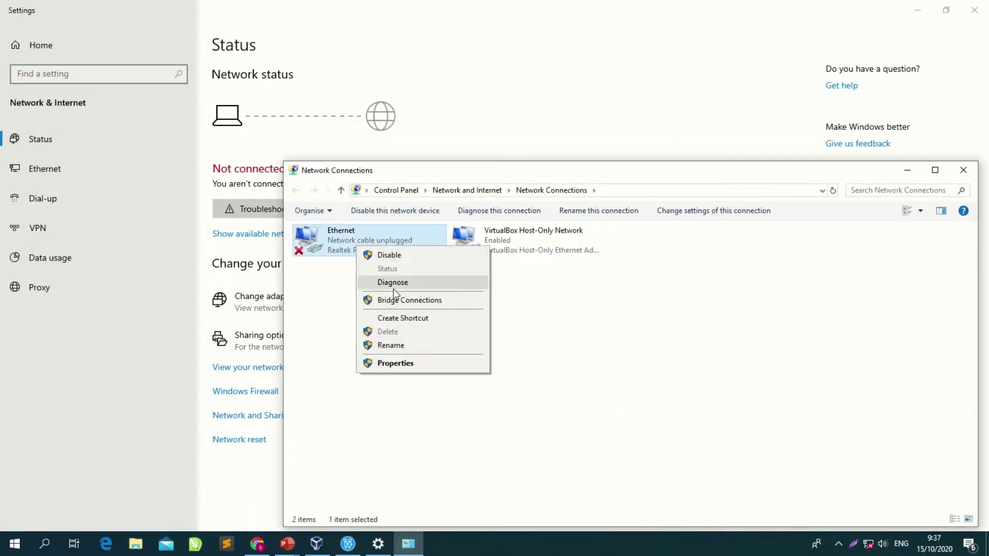
{"action": "left_click", "coordinate": [396, 364]}
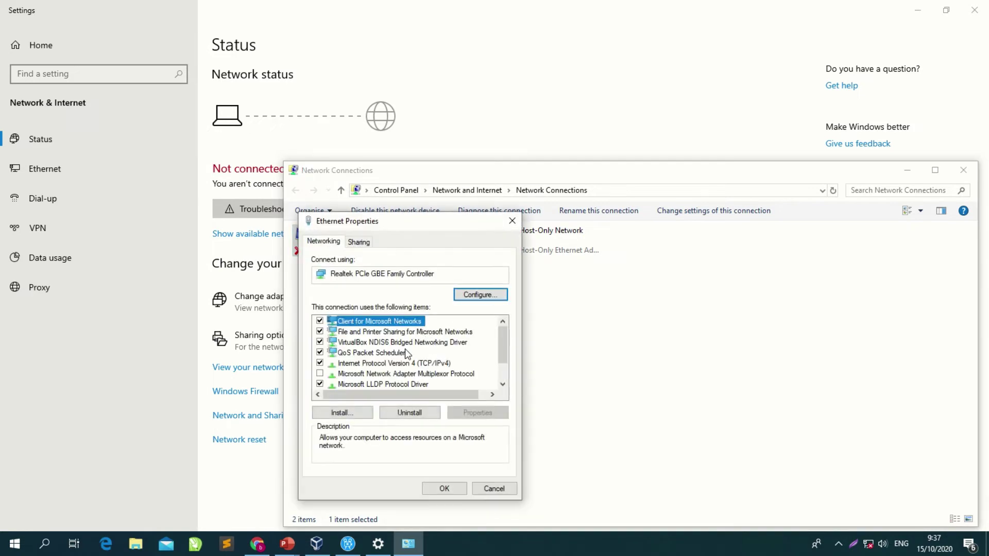
Assign the Ethernet adapter the static IPv4 address 192.168.0.187 with subnet mask 255.255.255.0 and apply it
{"action": "double_click", "coordinate": [407, 364]}
{"action": "left_click", "coordinate": [393, 344]}
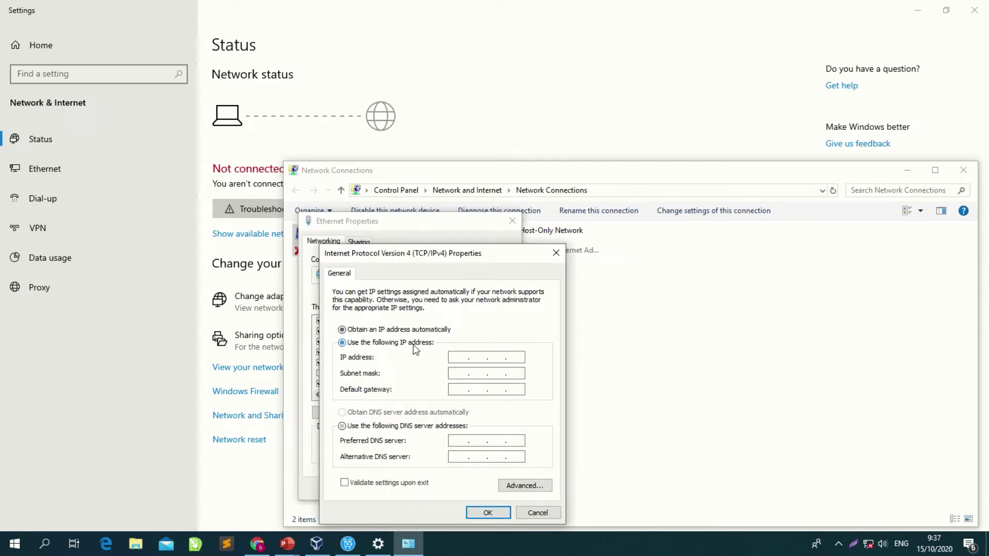
{"action": "type", "text": "192 . 16"}
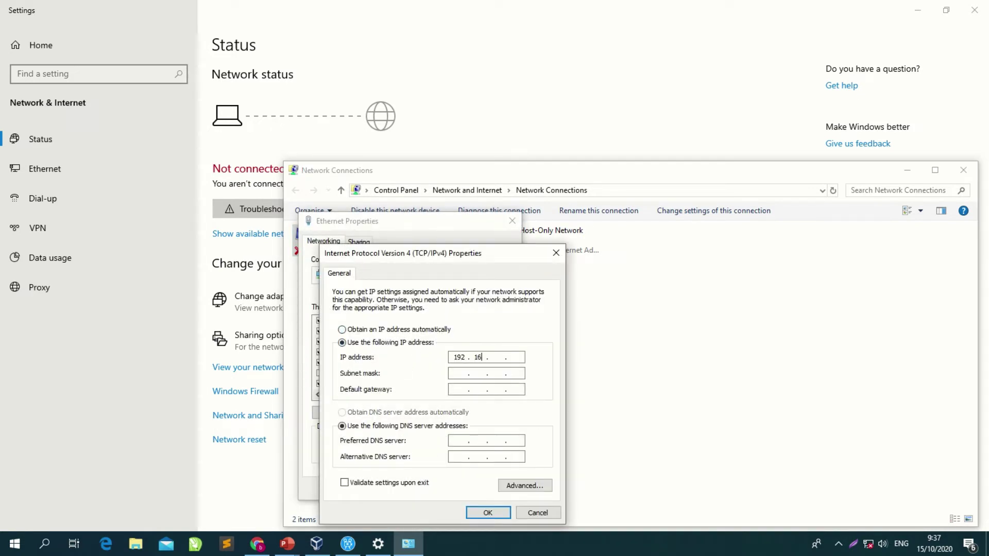
{"action": "type", "text": "8 . 0 . 187"}
{"action": "key", "text": "Tab"}
{"action": "left_click", "coordinate": [487, 512]}
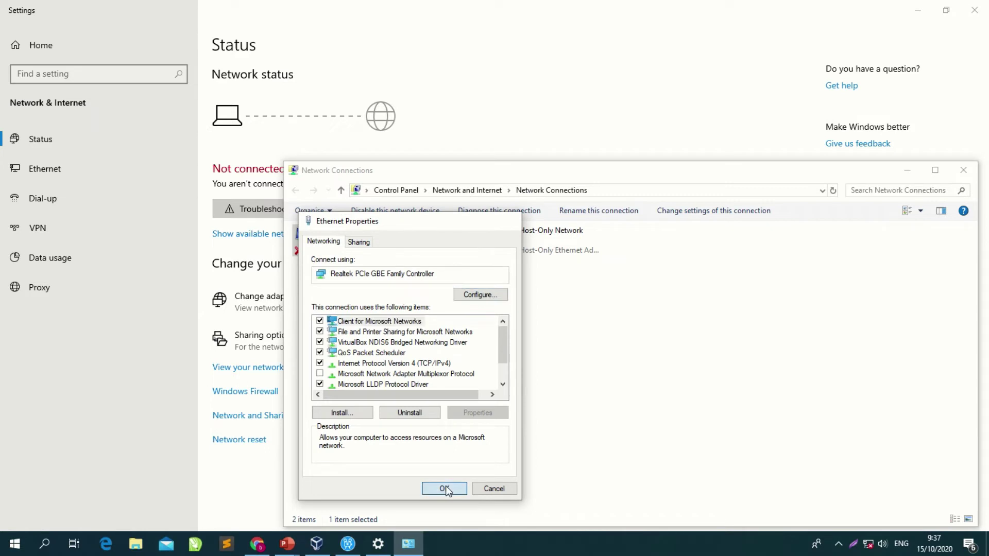
{"action": "left_click", "coordinate": [445, 489]}
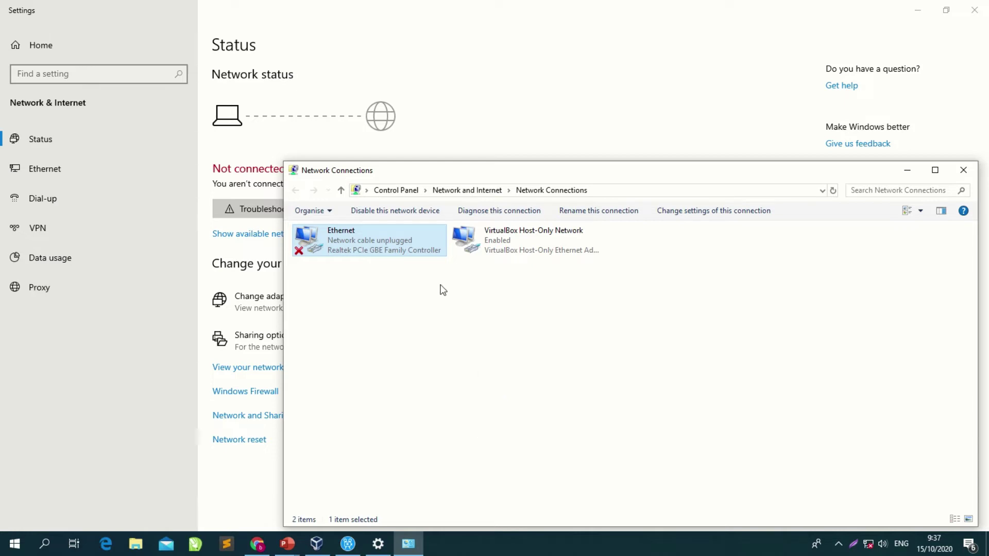
Disable the Ethernet adapter and enable it again
{"action": "right_click", "coordinate": [365, 239]}
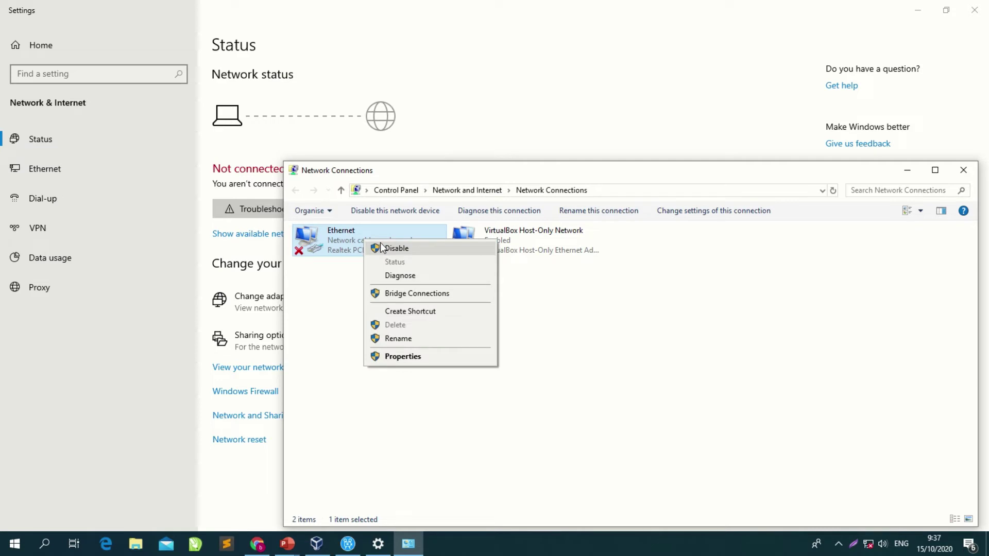
{"action": "left_click", "coordinate": [380, 242]}
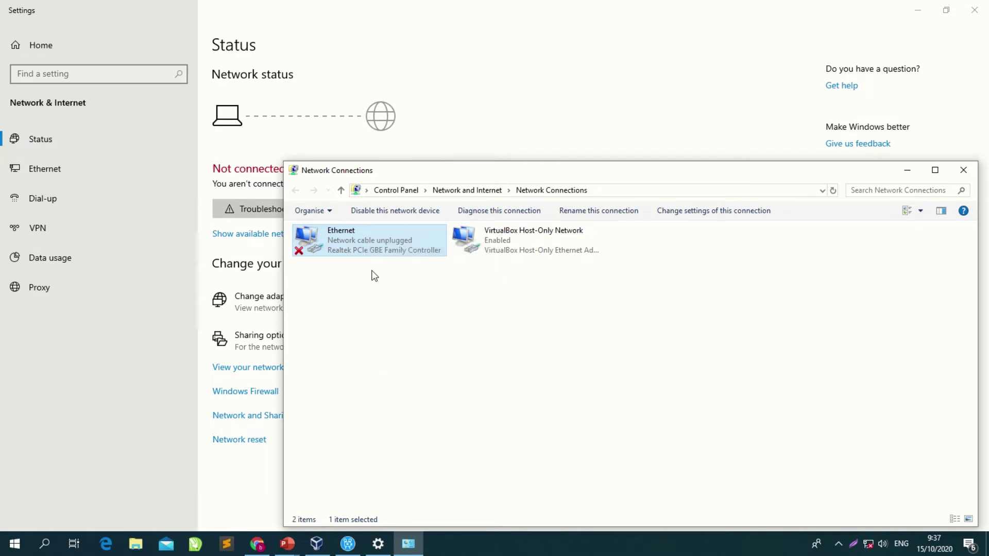
{"action": "right_click", "coordinate": [343, 245]}
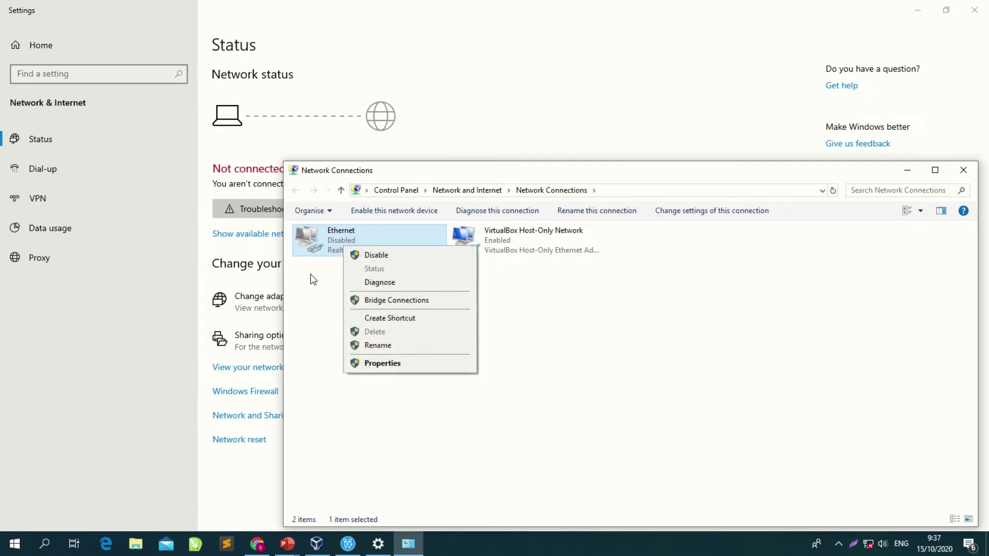
{"action": "left_click", "coordinate": [311, 293]}
{"action": "right_click", "coordinate": [332, 245]}
{"action": "left_click", "coordinate": [342, 250]}
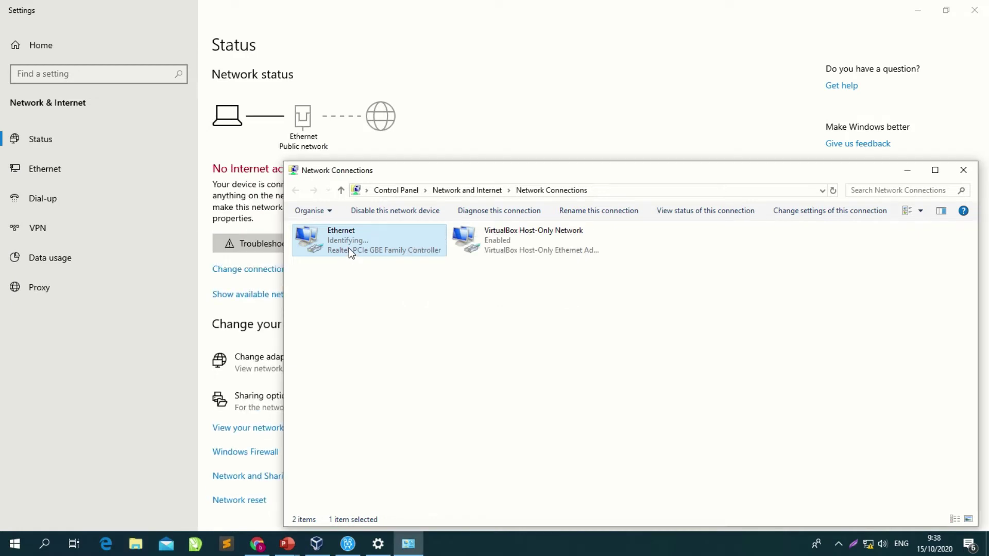
Check the Ethernet adapter's IPv4 address settings, then minimize the network windows to return to the AKG2020 settings
{"action": "right_click", "coordinate": [349, 248]}
{"action": "left_click", "coordinate": [400, 365]}
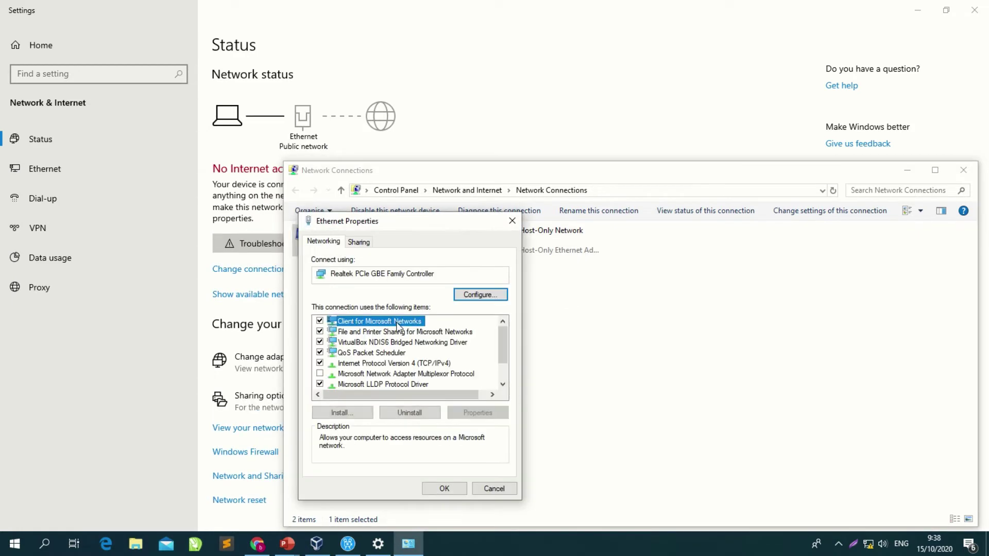
{"action": "double_click", "coordinate": [407, 363]}
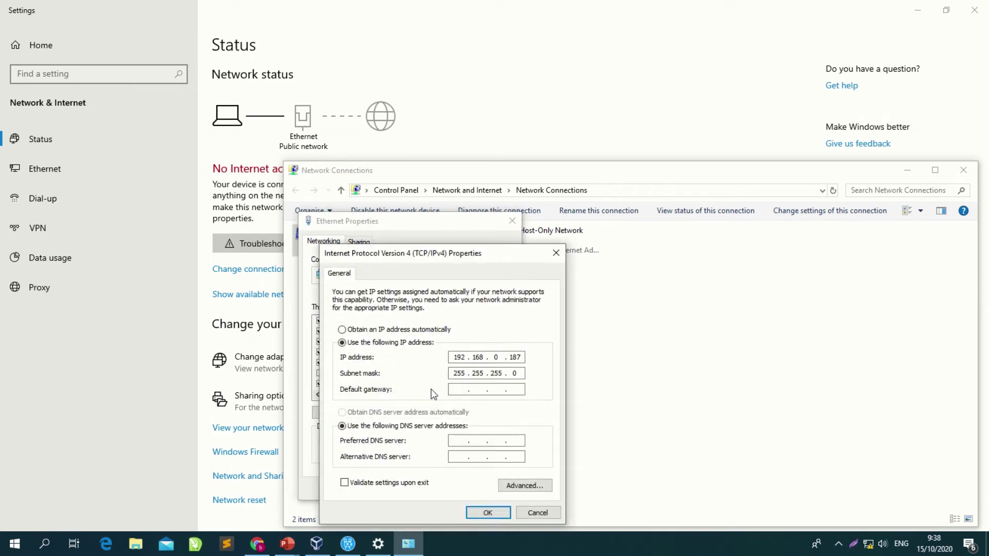
{"action": "left_click", "coordinate": [487, 512]}
{"action": "left_click", "coordinate": [444, 487]}
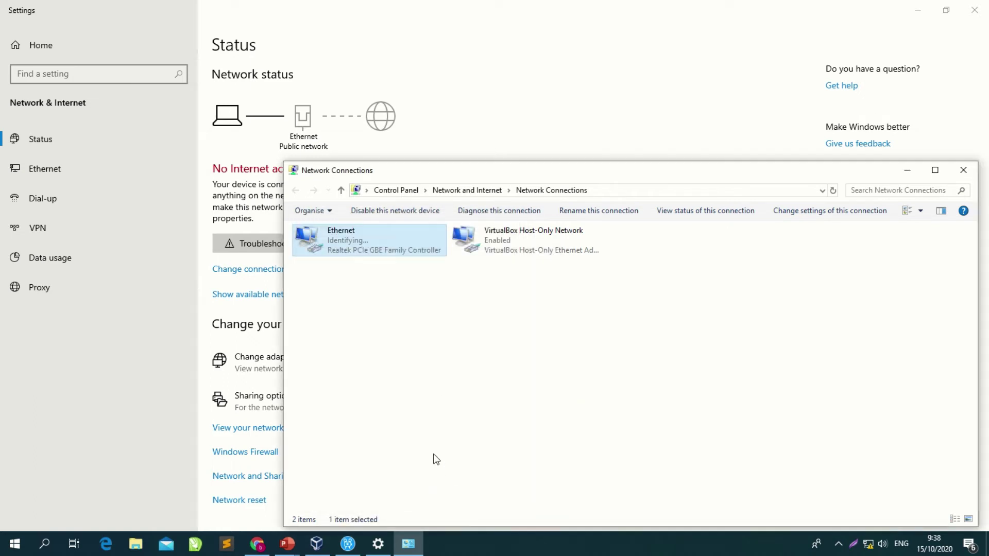
{"action": "left_click", "coordinate": [907, 171]}
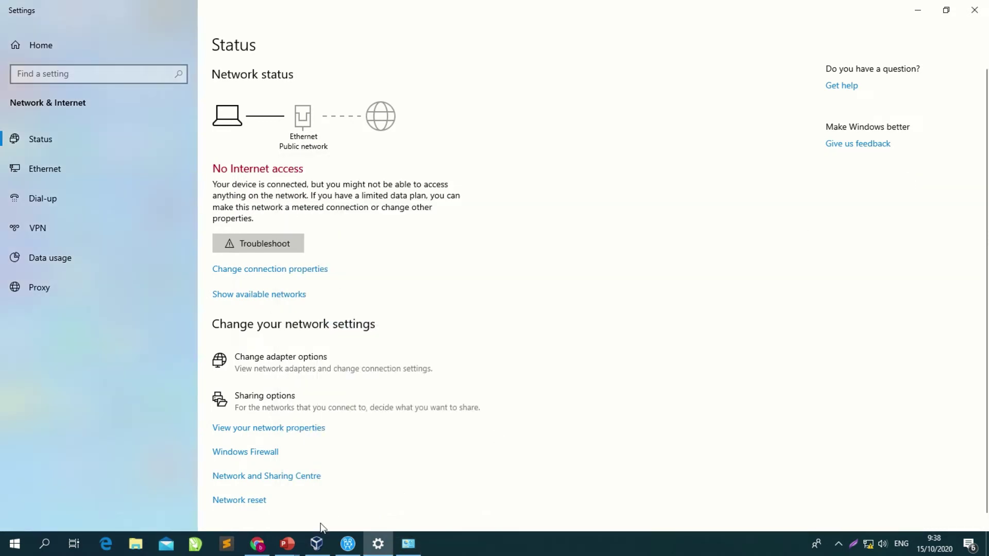
{"action": "left_click", "coordinate": [919, 9]}
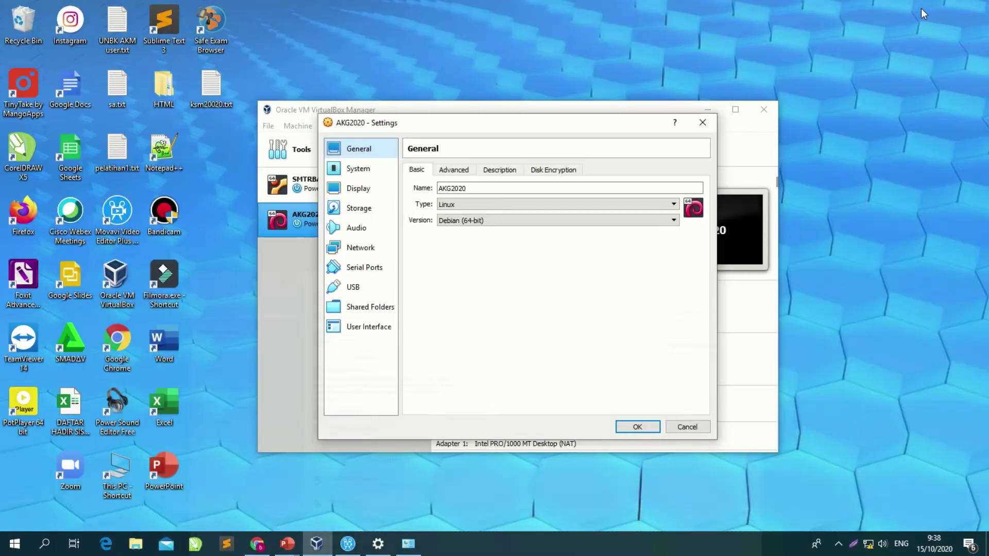
Set the AKG2020 machine to 4 processors and review its acceleration and motherboard settings
{"action": "left_click", "coordinate": [362, 170]}
{"action": "left_click", "coordinate": [476, 171]}
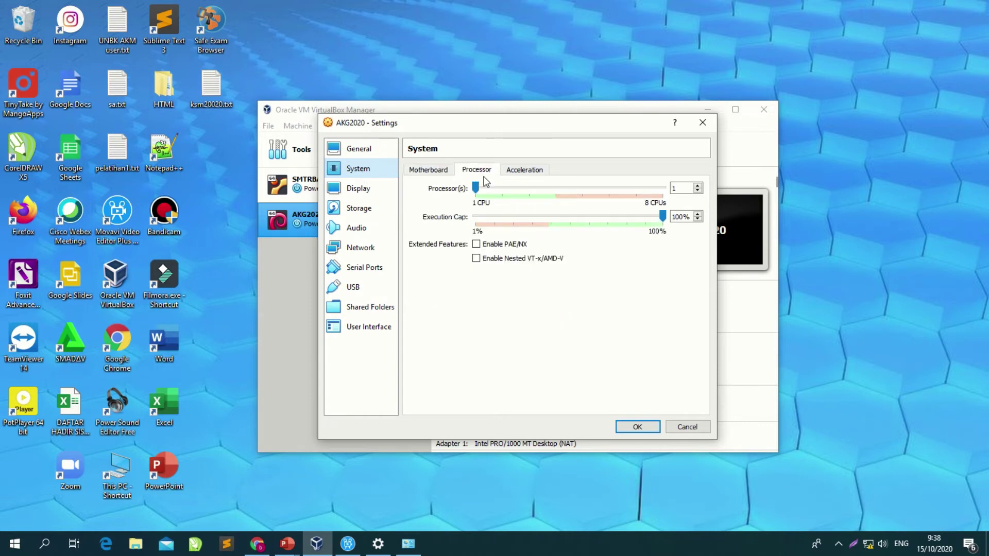
{"action": "left_click_drag", "start_coordinate": [476, 187], "coordinate": [540, 192]}
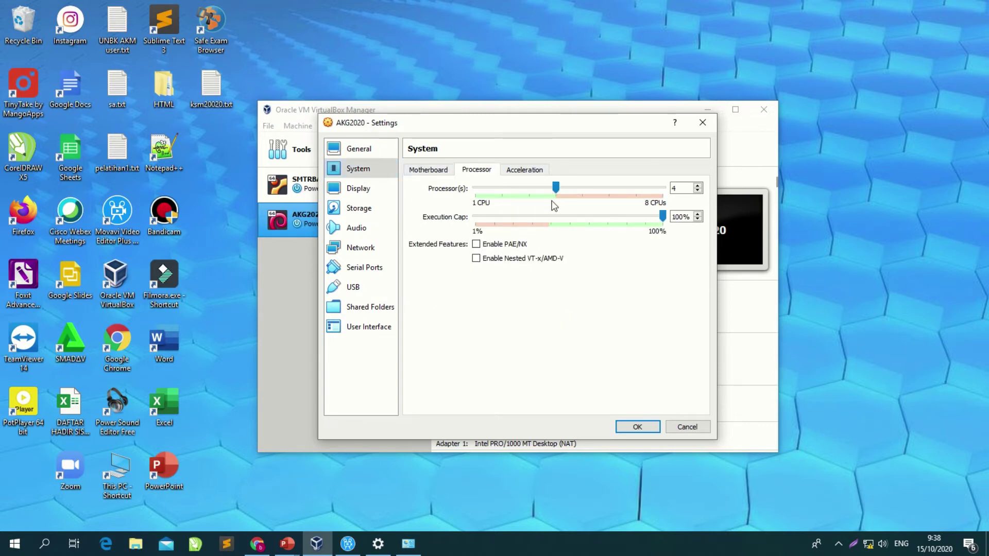
{"action": "left_click", "coordinate": [517, 173]}
{"action": "left_click", "coordinate": [437, 170]}
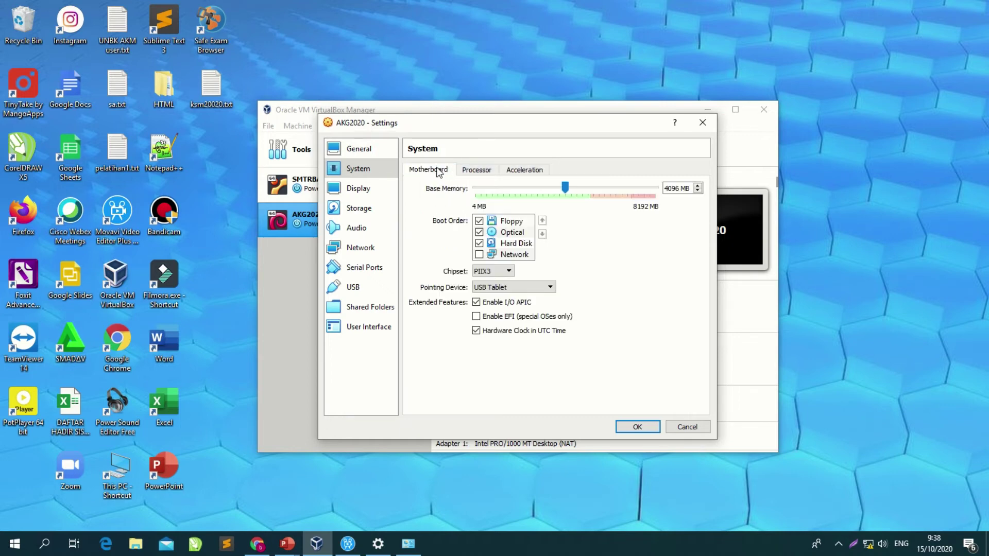
Attach AKG2020's network Adapter 1 to Bridged Adapter using the Realtek PCIe GBE Family Controller
{"action": "left_click", "coordinate": [373, 189]}
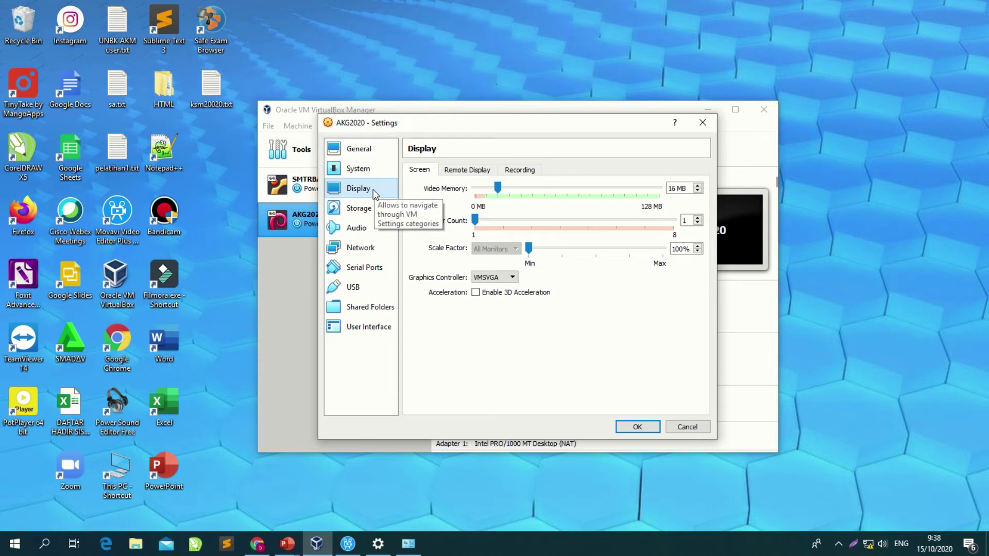
{"action": "left_click", "coordinate": [368, 249]}
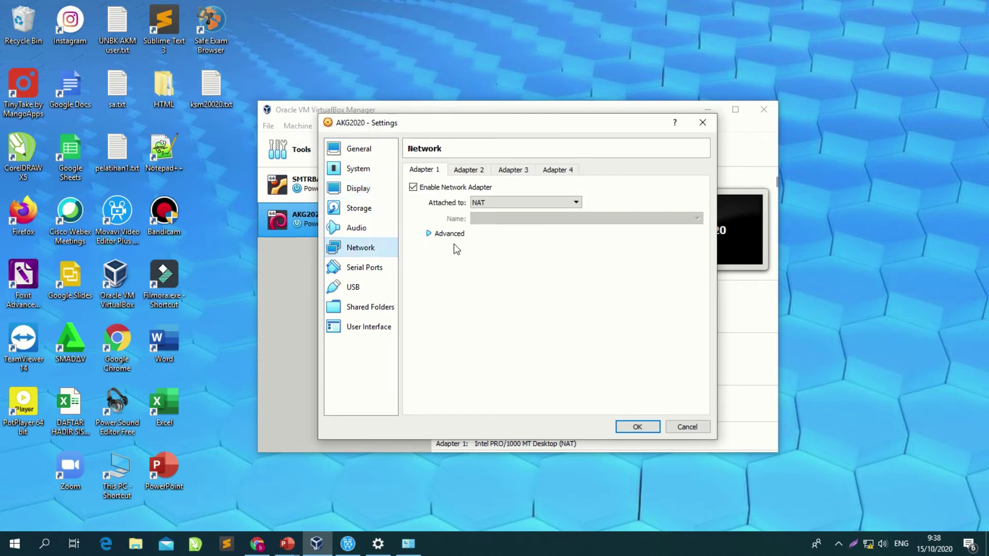
{"action": "left_click", "coordinate": [505, 204]}
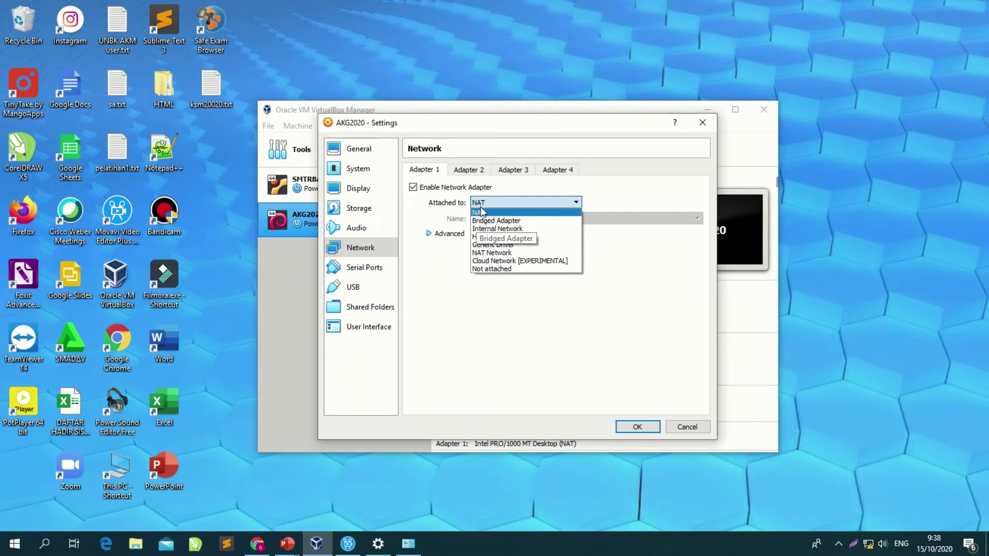
{"action": "left_click", "coordinate": [516, 221]}
{"action": "left_click", "coordinate": [515, 222]}
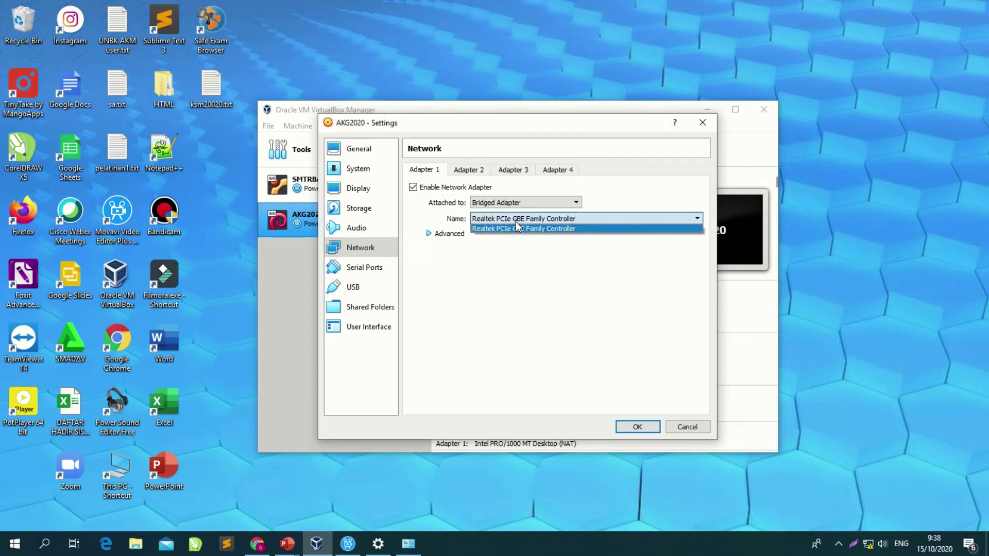
{"action": "left_click", "coordinate": [500, 284]}
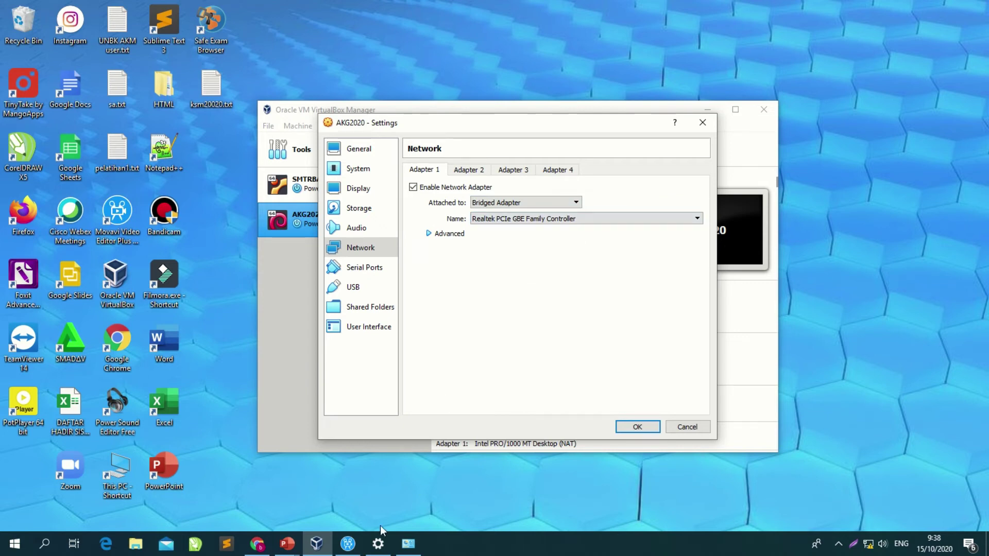
Check the Ethernet adapter's controller name in Windows Network Connections, then close Windows Settings and return to the AKG2020 network settings
{"action": "left_click", "coordinate": [378, 544]}
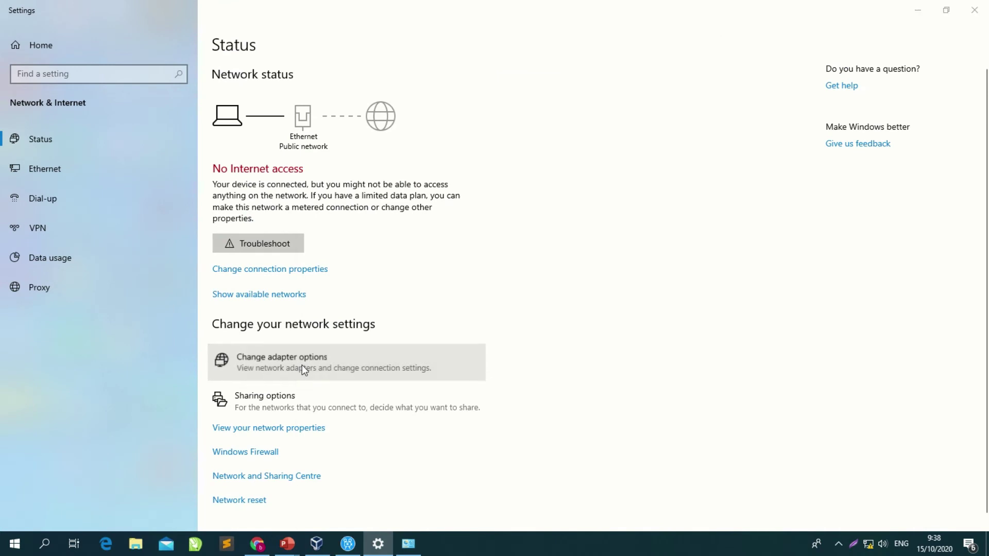
{"action": "left_click", "coordinate": [302, 365]}
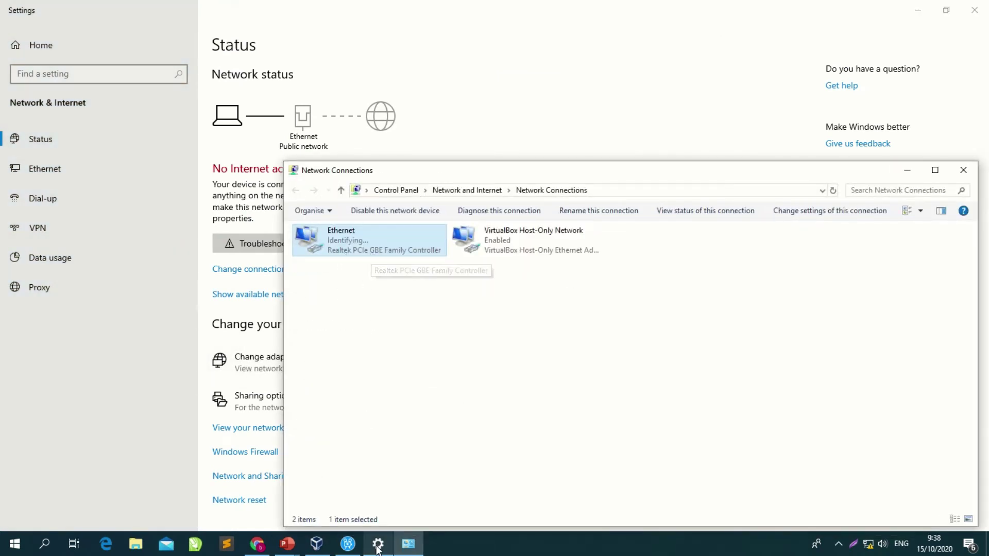
{"action": "left_click", "coordinate": [257, 544]}
{"action": "left_click", "coordinate": [347, 544]}
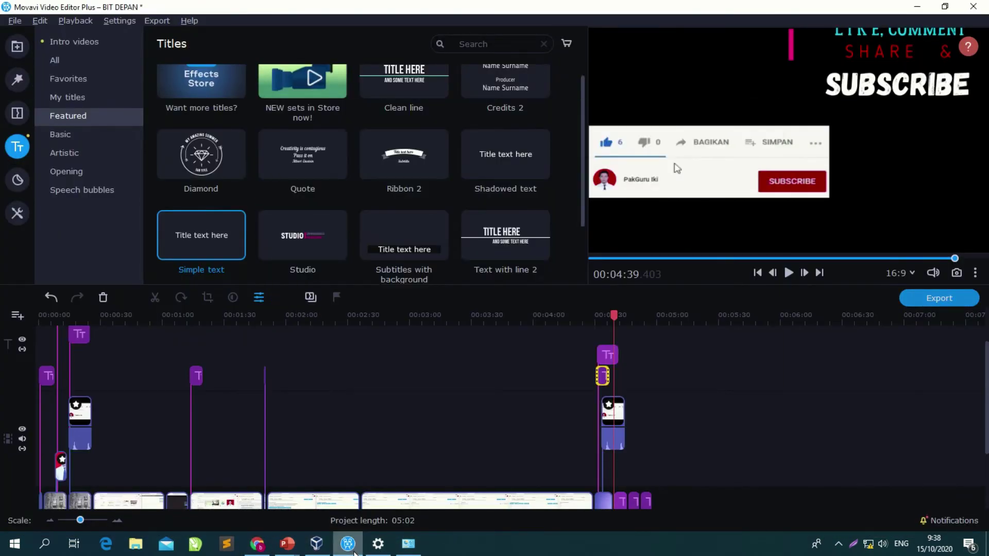
{"action": "left_click", "coordinate": [353, 550]}
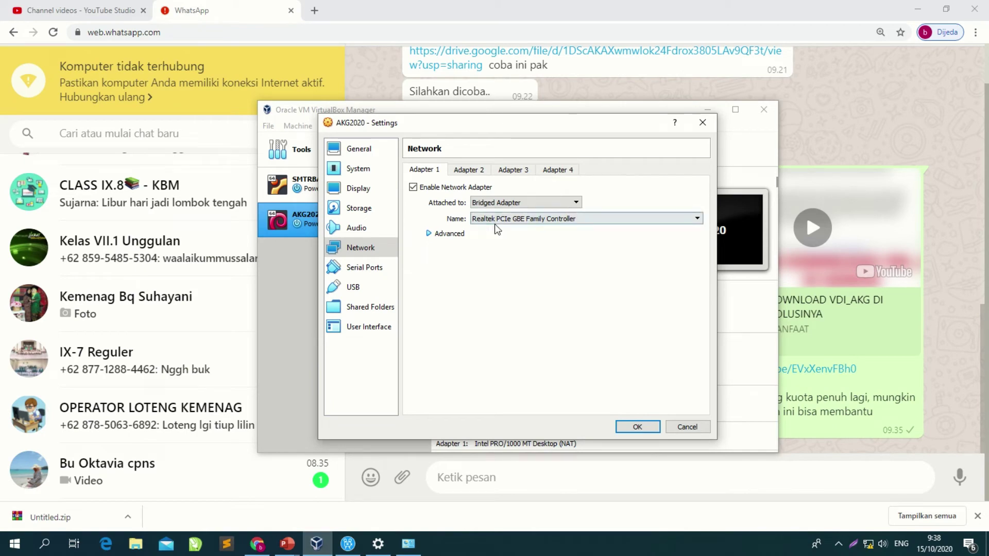
{"action": "left_click", "coordinate": [409, 544]}
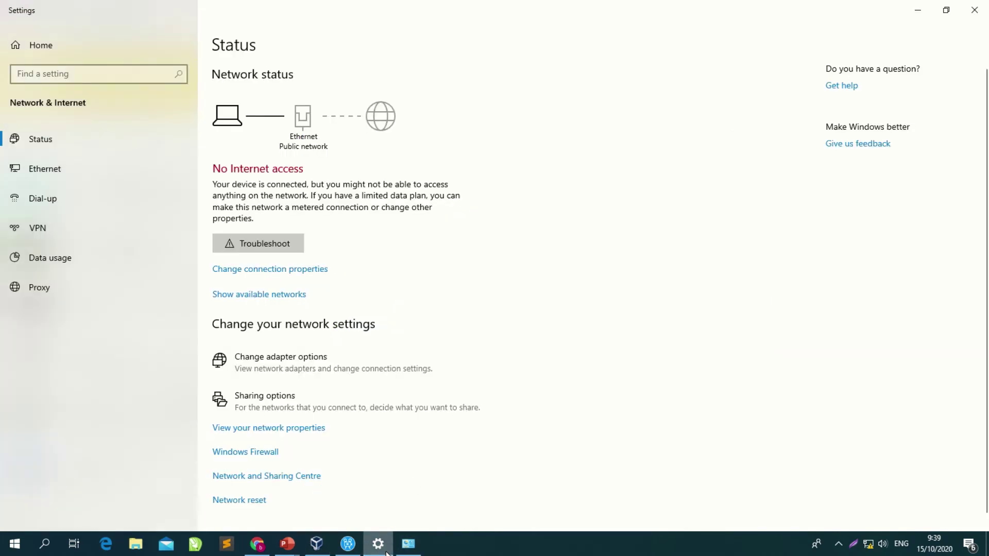
{"action": "left_click", "coordinate": [975, 9]}
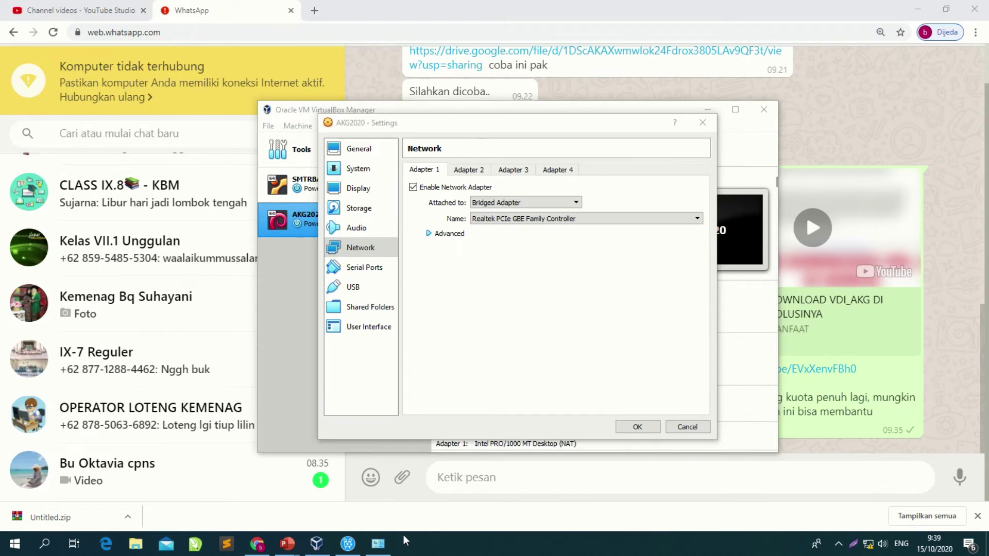
Review the static IPv4 configuration in the Ethernet adapter's properties, then minimize Network Connections
{"action": "left_click", "coordinate": [378, 544]}
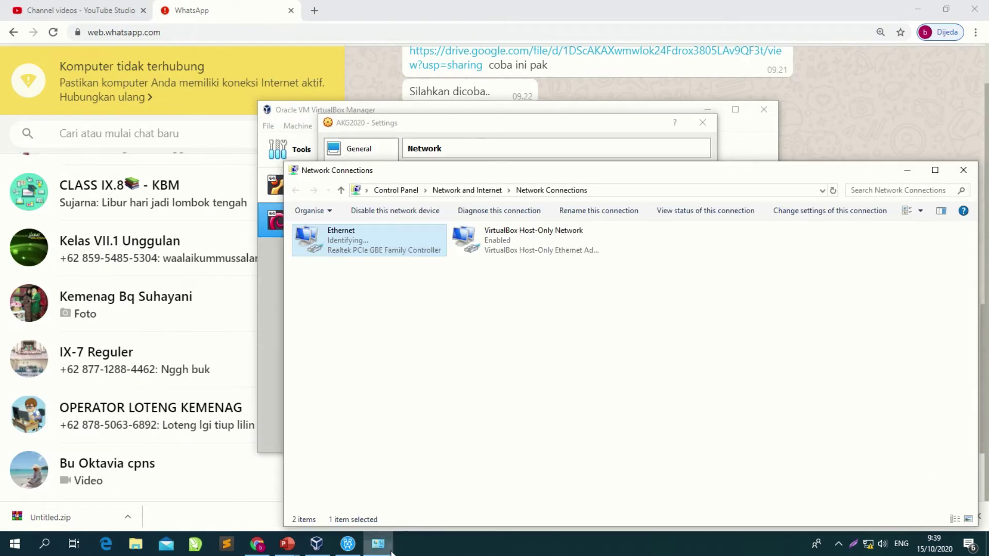
{"action": "right_click", "coordinate": [351, 246]}
{"action": "left_click", "coordinate": [391, 363]}
{"action": "double_click", "coordinate": [418, 364]}
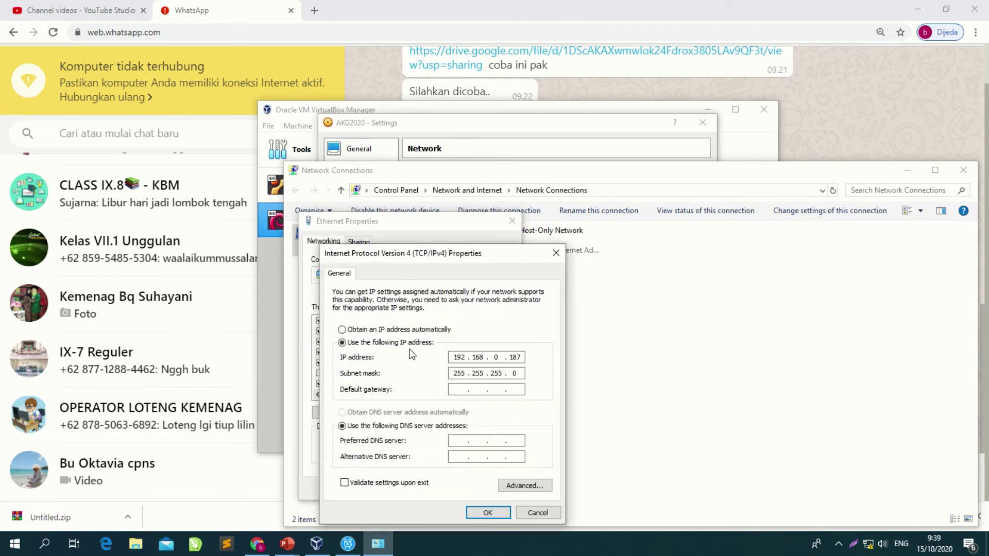
{"action": "left_click", "coordinate": [486, 515]}
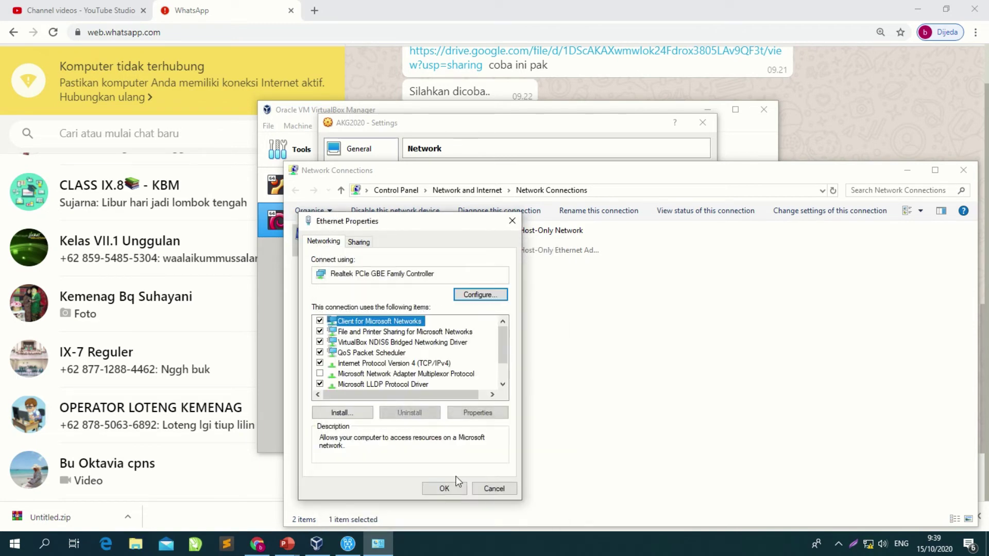
{"action": "left_click", "coordinate": [448, 487]}
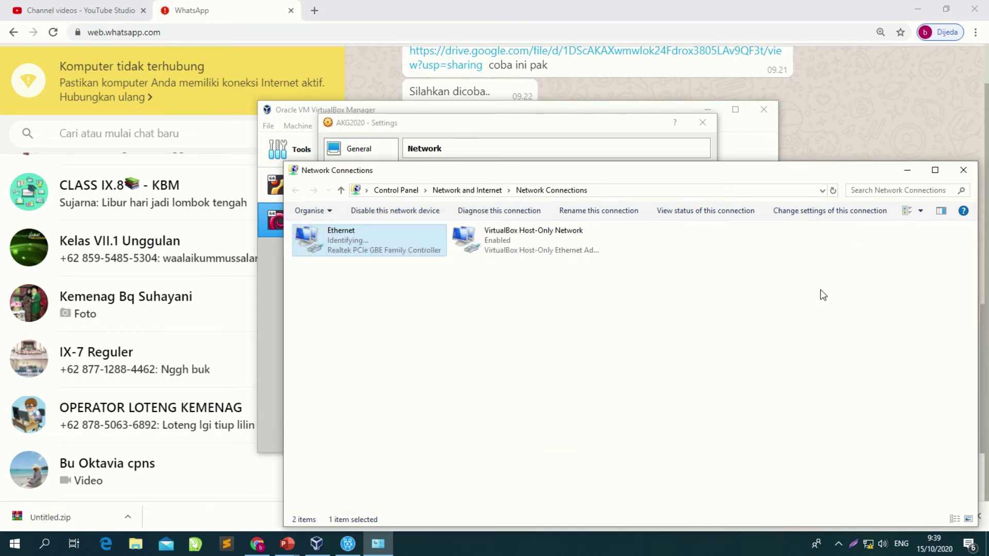
{"action": "left_click", "coordinate": [907, 170]}
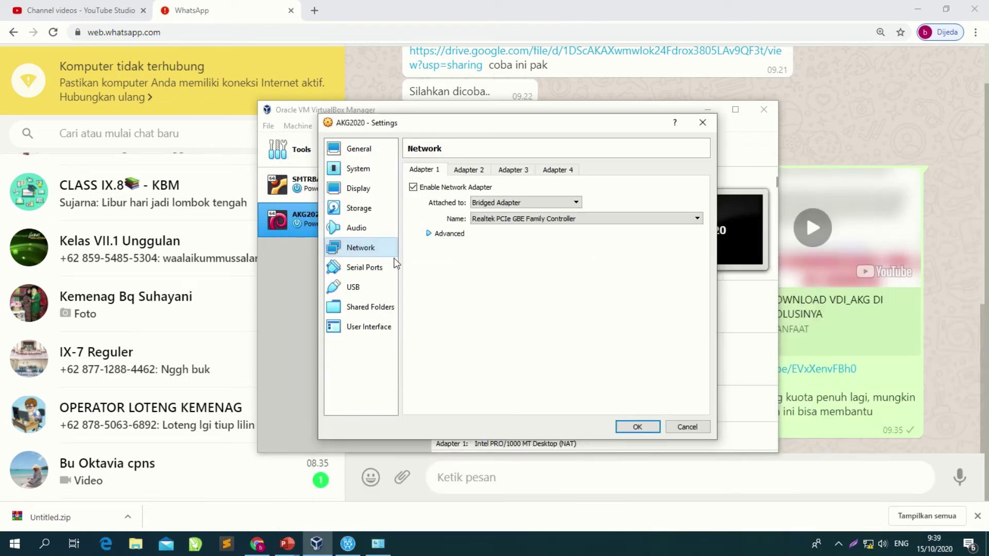
Review the AKG2020 machine's motherboard, processor and display settings
{"action": "left_click", "coordinate": [385, 170]}
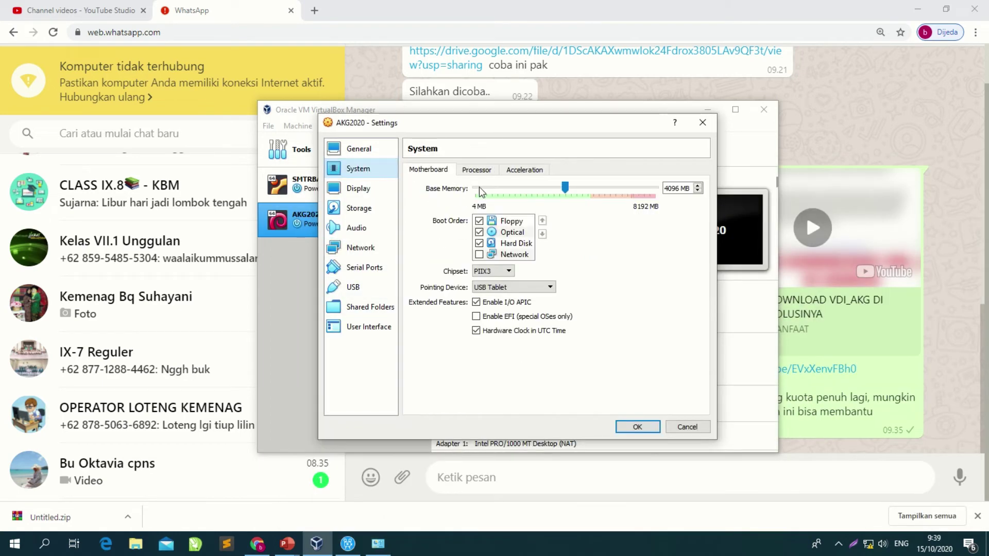
{"action": "left_click", "coordinate": [478, 170]}
{"action": "left_click", "coordinate": [441, 172]}
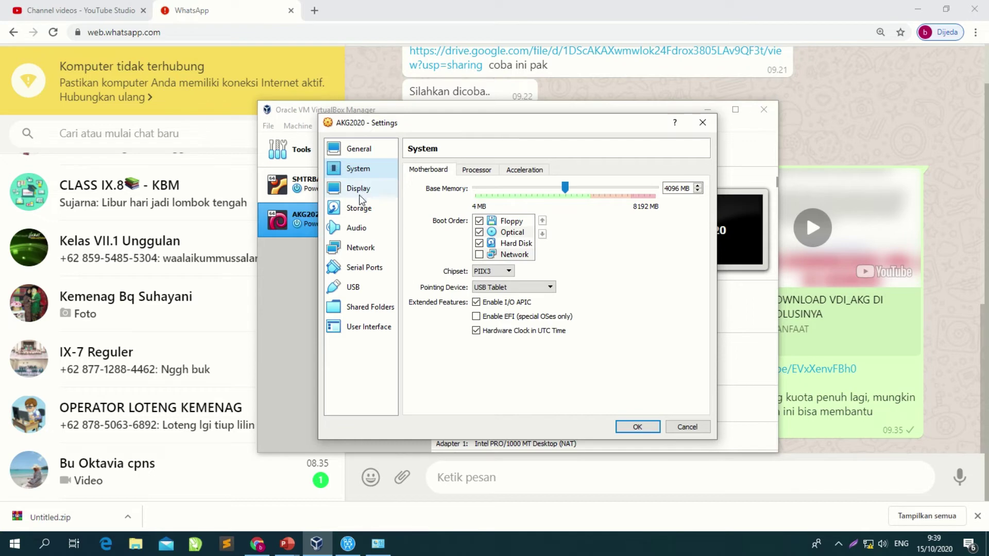
{"action": "left_click", "coordinate": [372, 185]}
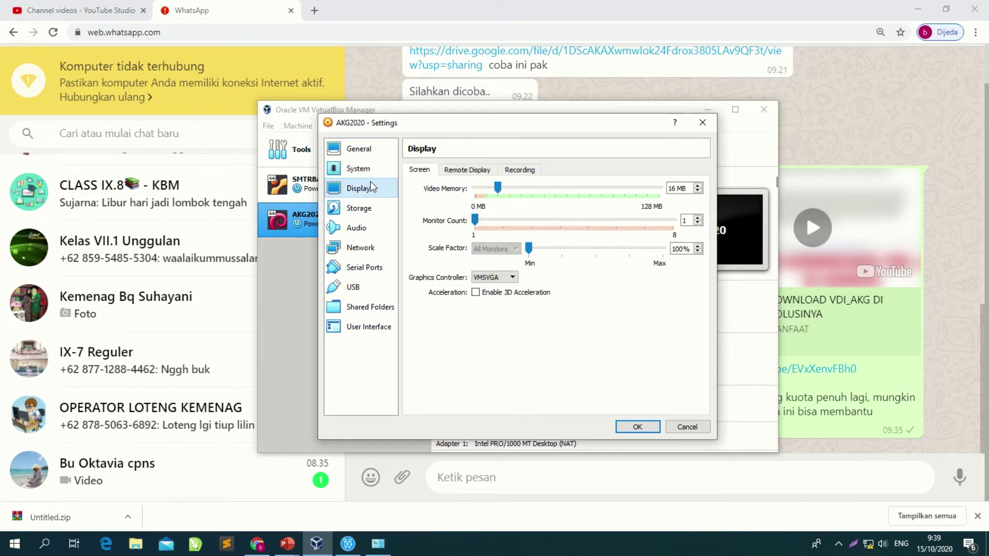
Enable AKG2020's network Adapter 2, attach it to NAT, and save the machine settings
{"action": "left_click", "coordinate": [355, 250]}
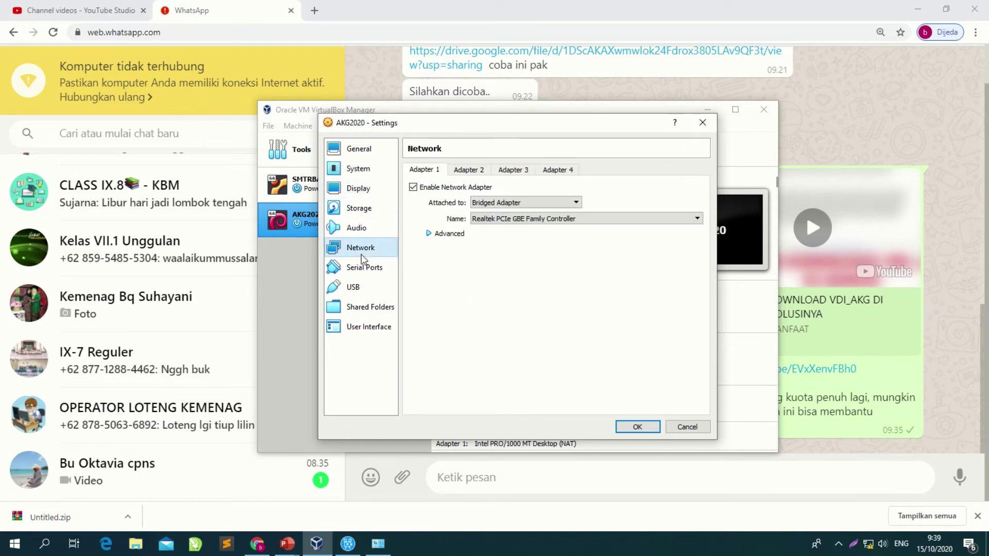
{"action": "left_click", "coordinate": [468, 170]}
{"action": "left_click", "coordinate": [435, 187]}
{"action": "left_click", "coordinate": [502, 202]}
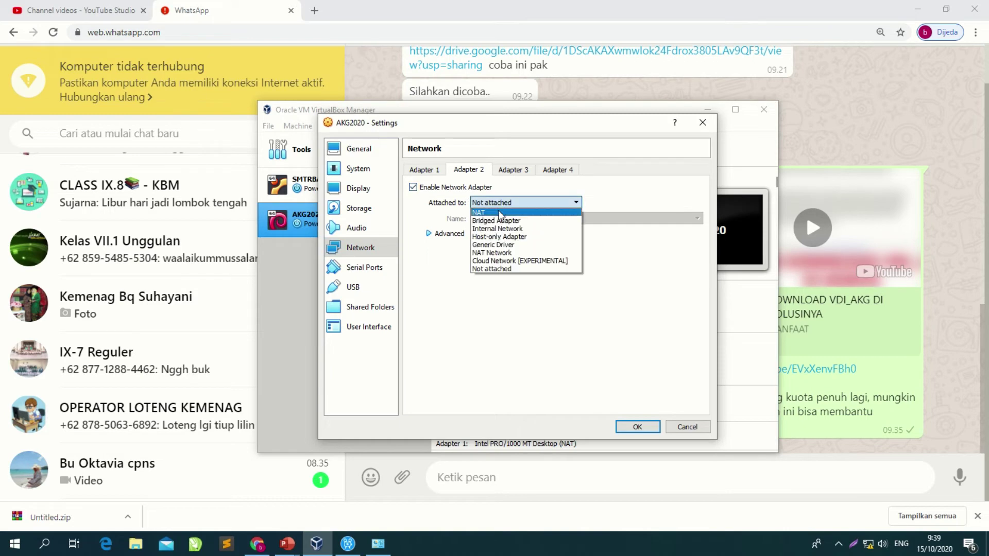
{"action": "left_click", "coordinate": [497, 213]}
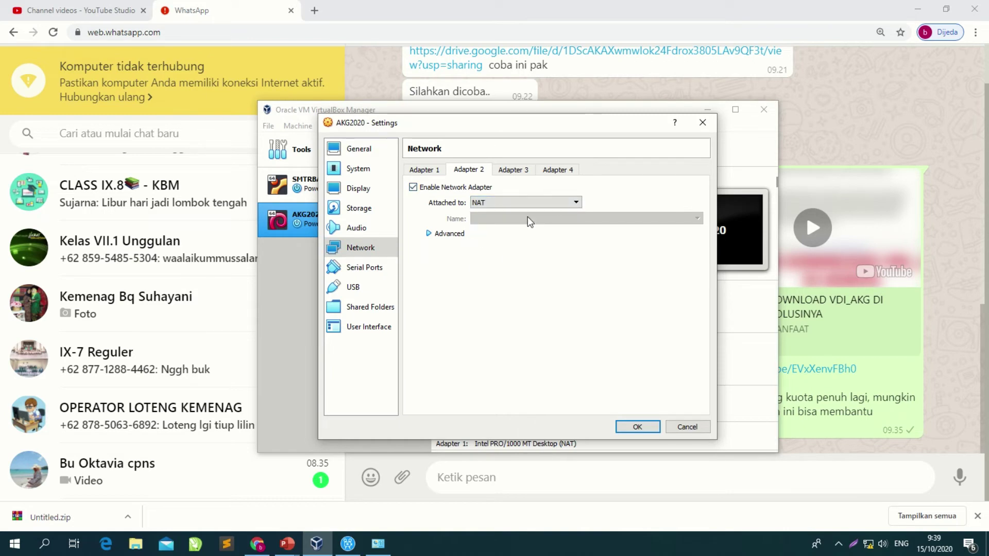
{"action": "left_click", "coordinate": [638, 428]}
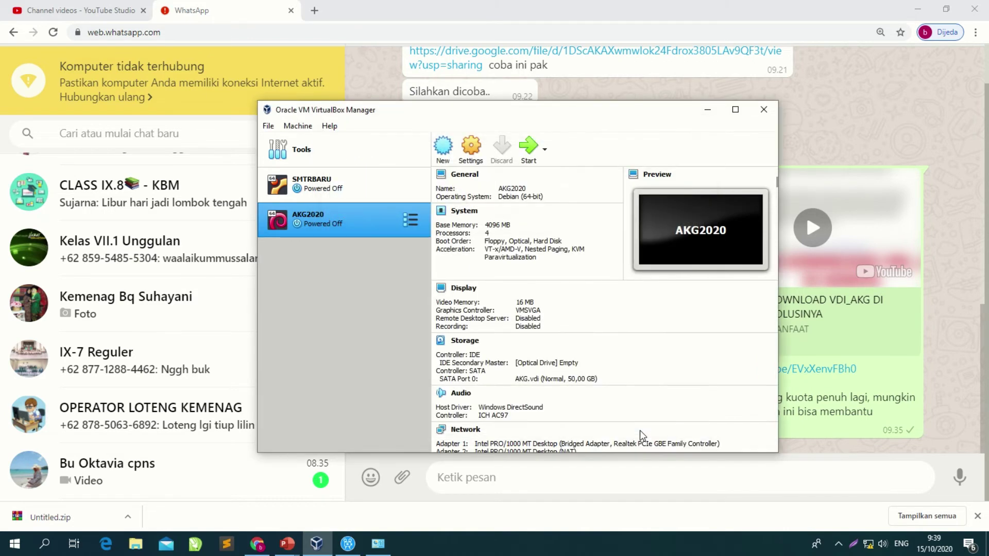
Start the AKG2020 machine, minimize Chrome and the VirtualBox Manager, and dismiss the keyboard capture and mouse integration notices
{"action": "left_click", "coordinate": [521, 155]}
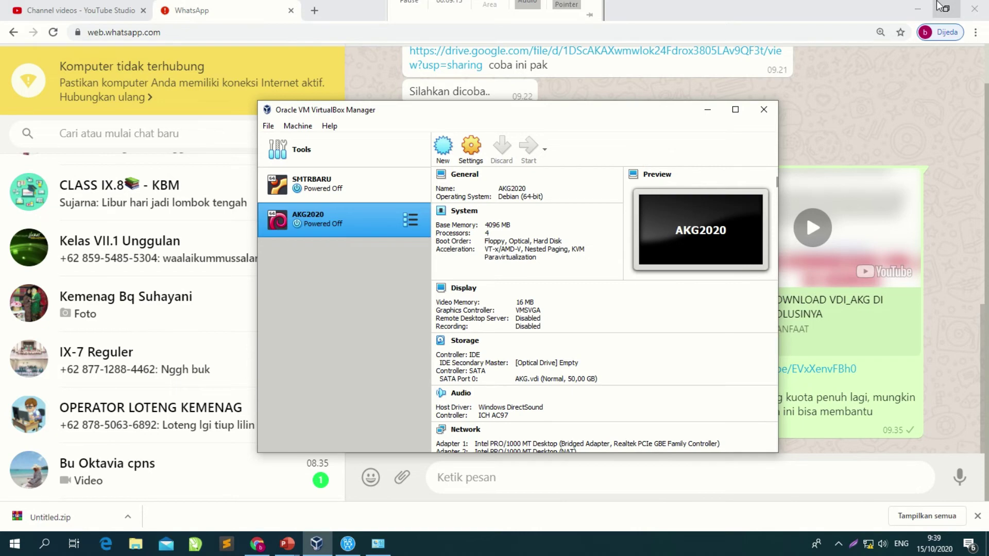
{"action": "left_click", "coordinate": [918, 9]}
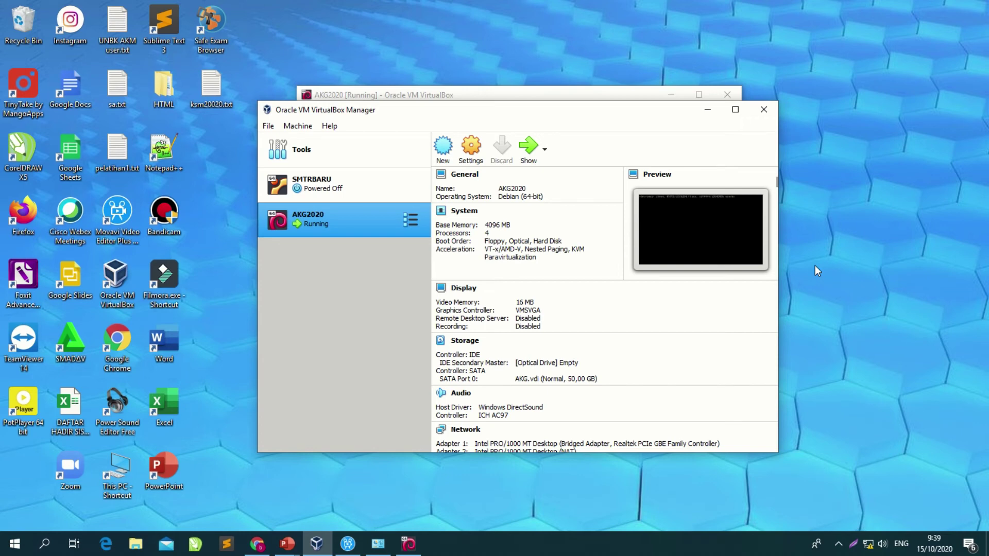
{"action": "left_click", "coordinate": [707, 109]}
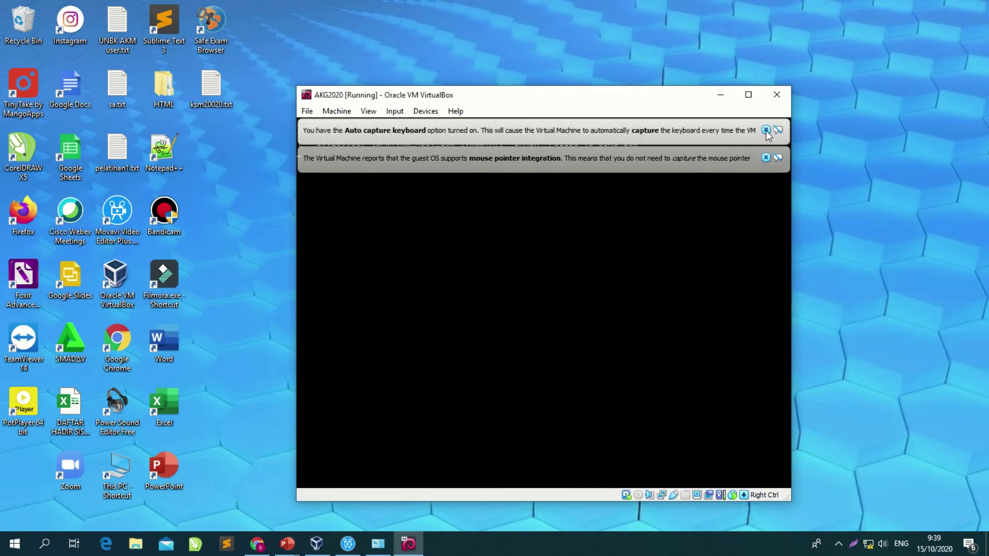
{"action": "left_click", "coordinate": [766, 130]}
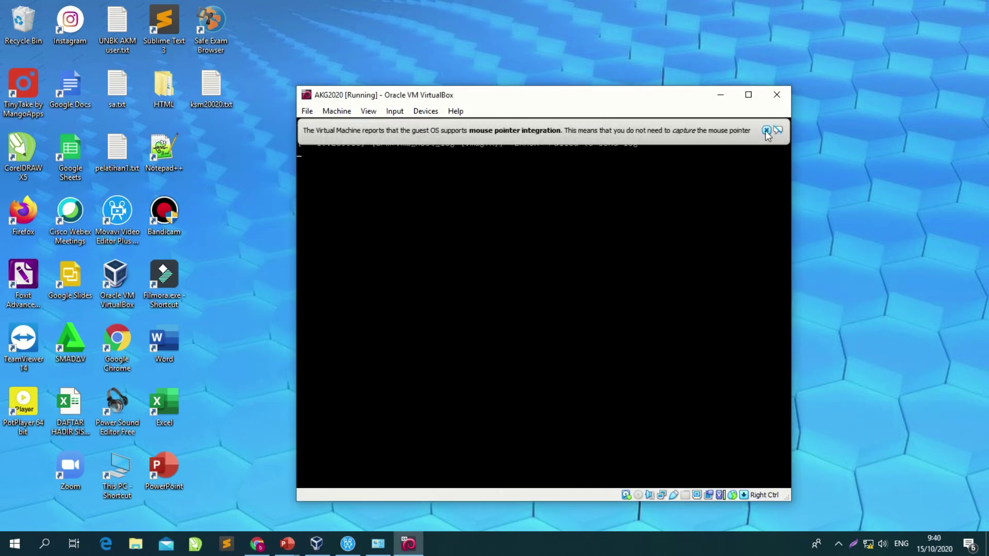
{"action": "left_click", "coordinate": [766, 131]}
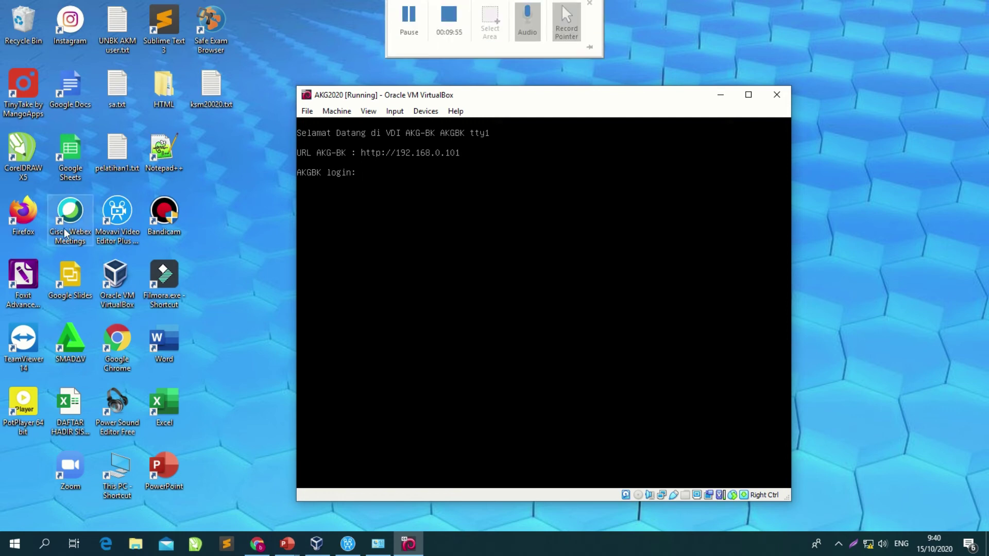
Switch to Chrome and open 192.168.0.101 in a new tab, checking the address against the AKG2020 console, then select the login form's password field
{"action": "left_click", "coordinate": [257, 549]}
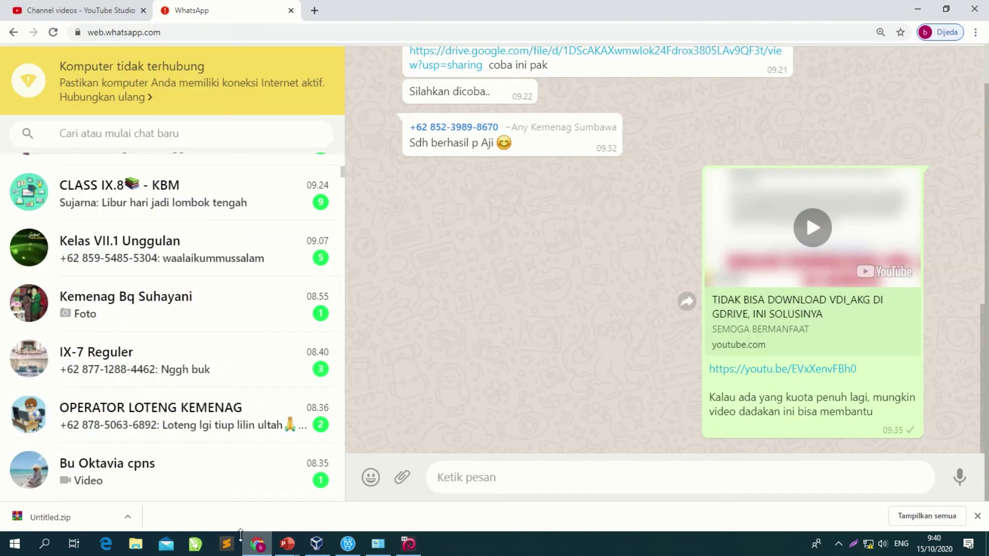
{"action": "left_click", "coordinate": [314, 10]}
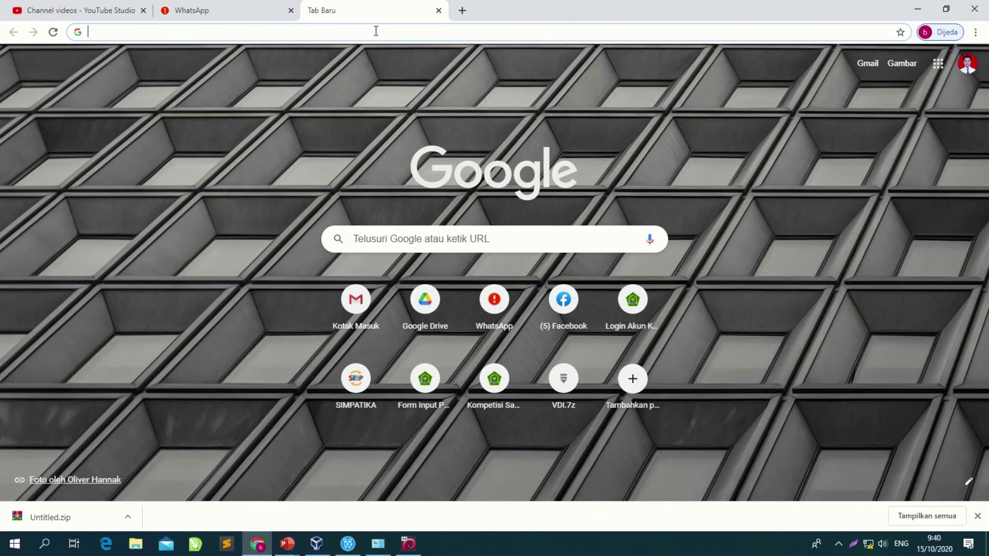
{"action": "type", "text": "192.168.0.101"}
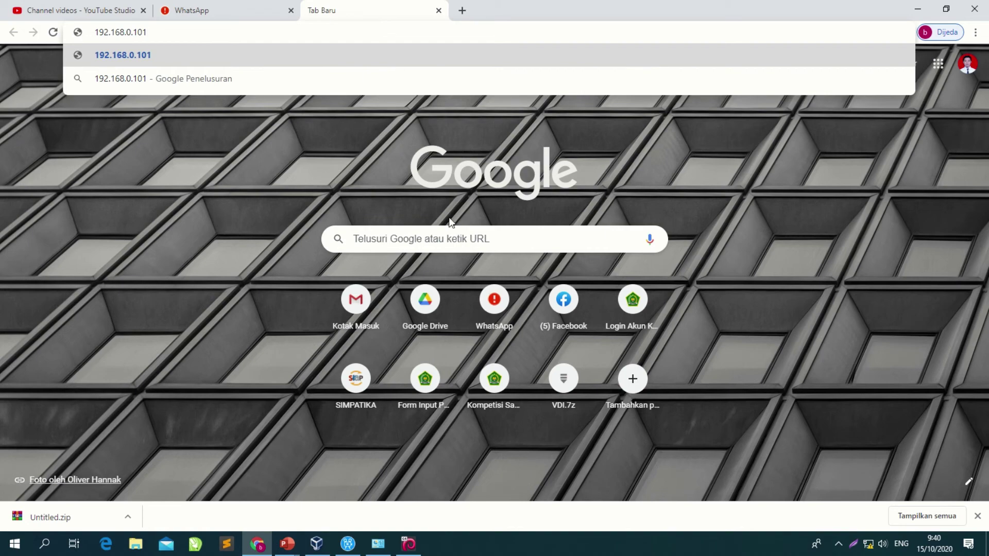
{"action": "left_click", "coordinate": [409, 544]}
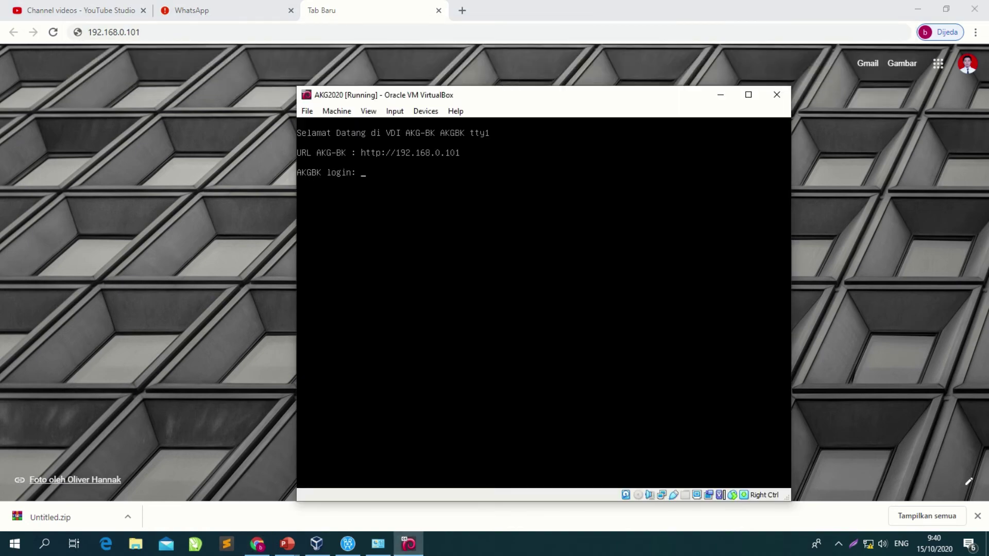
{"action": "left_click", "coordinate": [165, 37]}
{"action": "key", "text": "Return"}
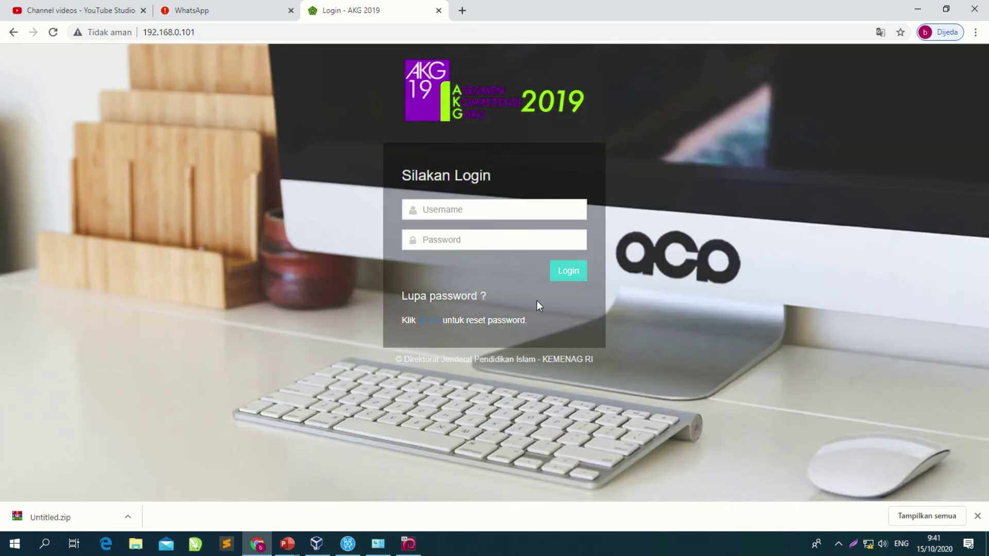
{"action": "left_click", "coordinate": [474, 243]}
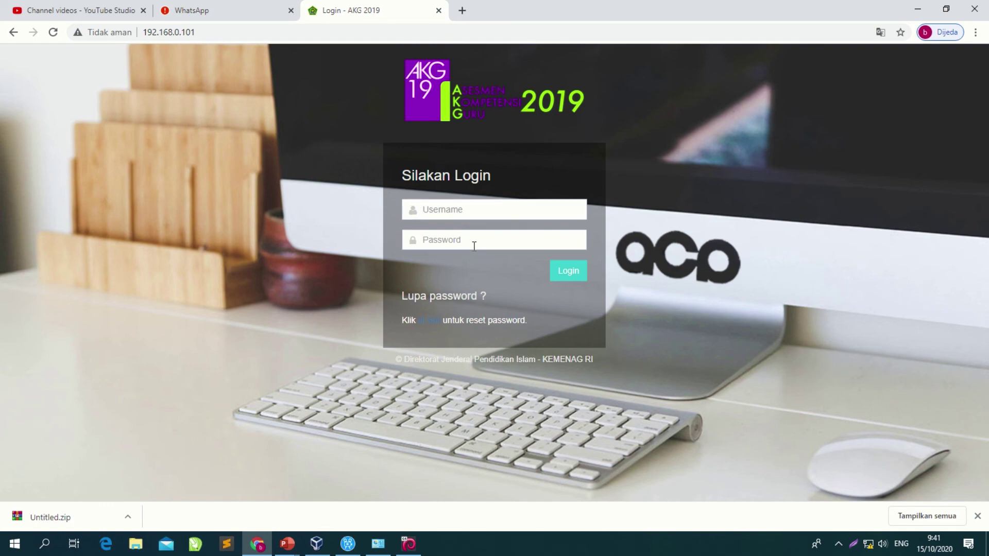